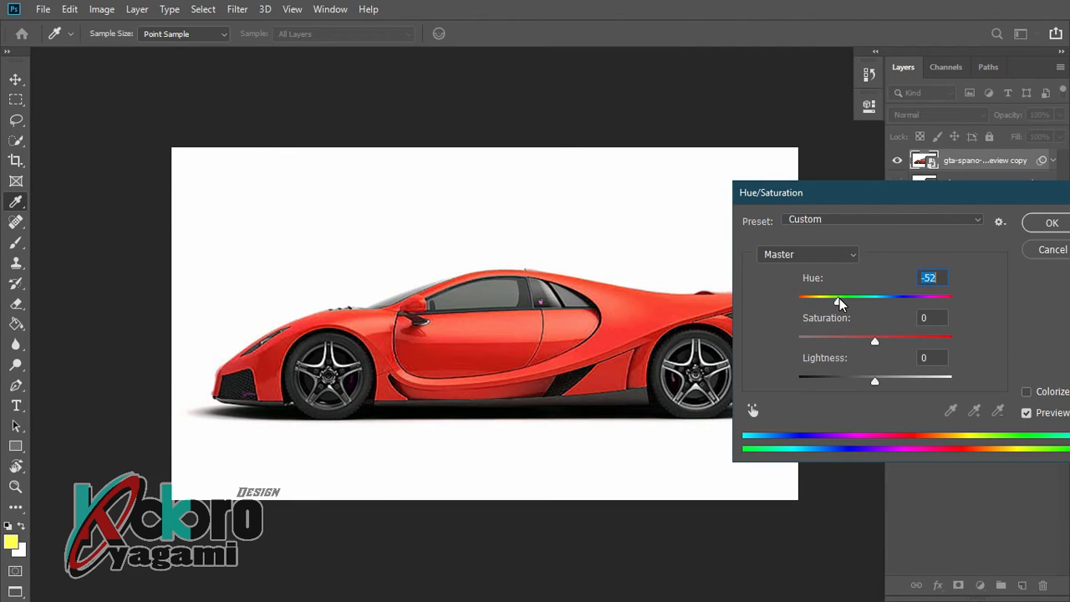
- Set saturation to -7 and lightness to +2 in the car's Hue/Saturation adjustment and apply it
mouse_move(874, 340)
left_mouse_down()
mouse_move(886, 344)
mouse_move(861, 345)
left_mouse_up()
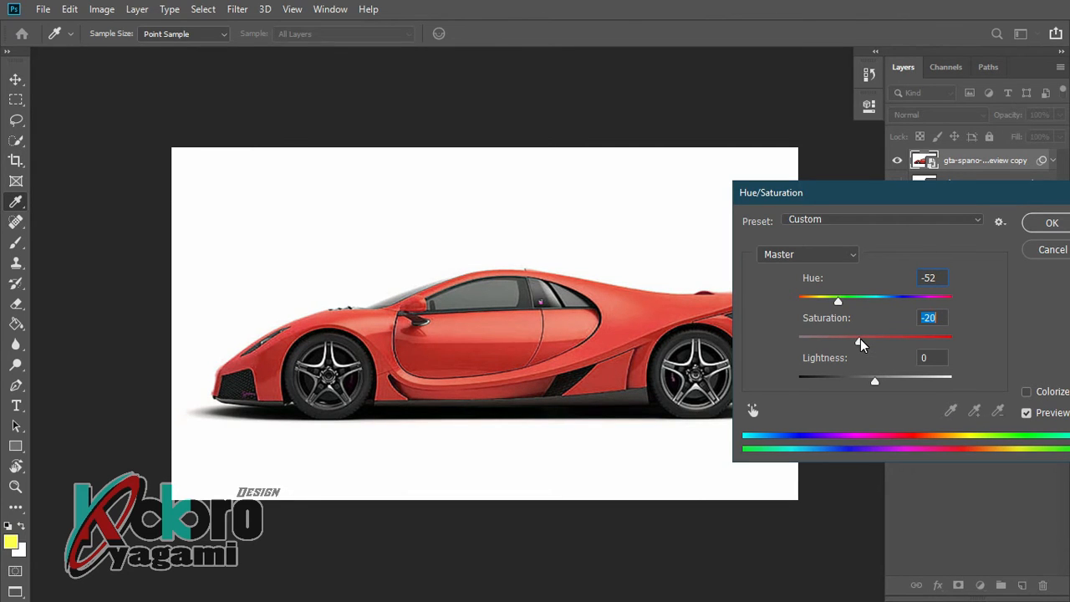
left_click_drag(872, 383, 877, 383)
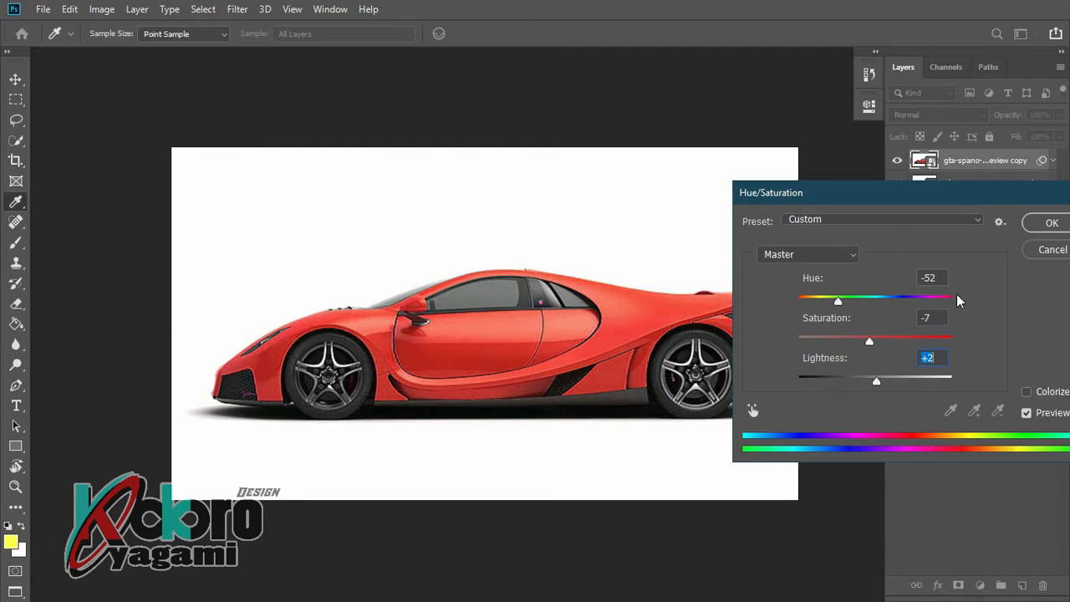
left_click(1031, 226)
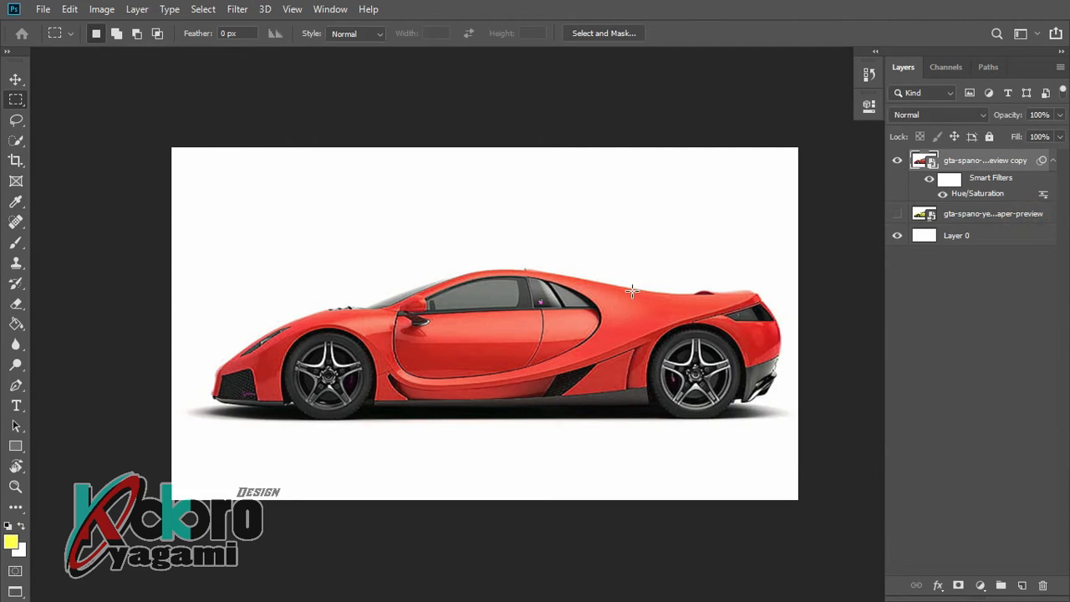
scroll(630, 291, "down", 1)
scroll(630, 291, "up", 1)
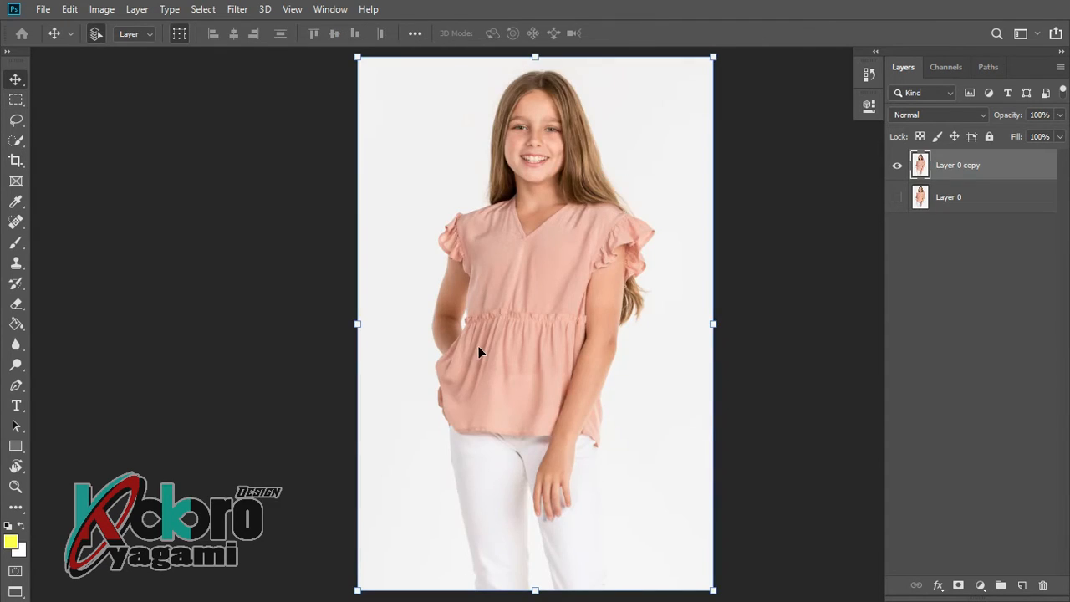
- Start a Pen tool path where the blouse hem meets the wrist and trace along the middle of the hem
scroll(468, 353, "down", 2)
scroll(461, 359, "up", 5)
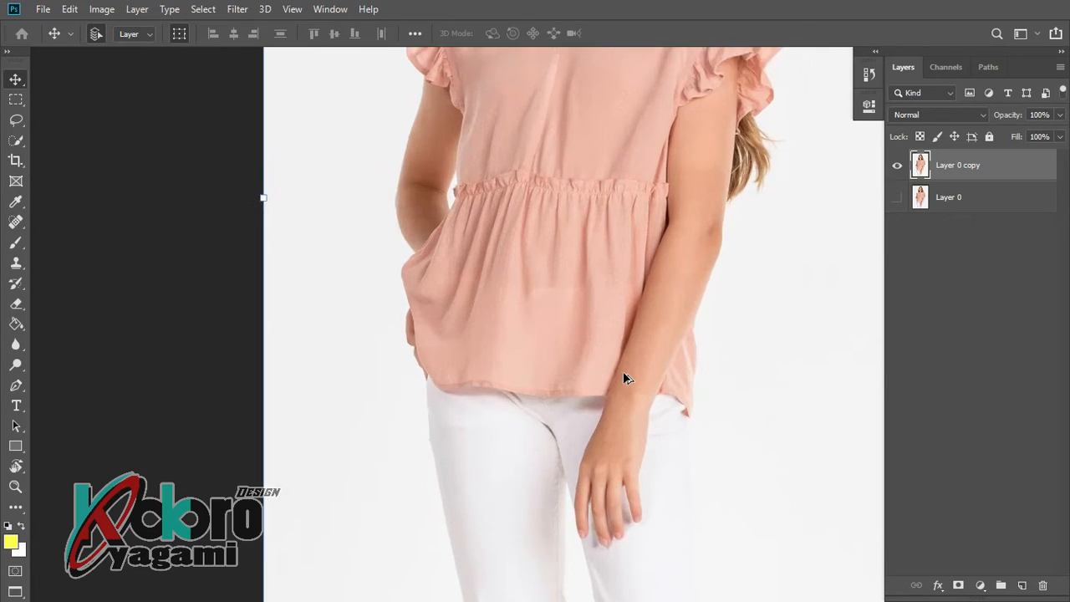
scroll(623, 371, "up", 10)
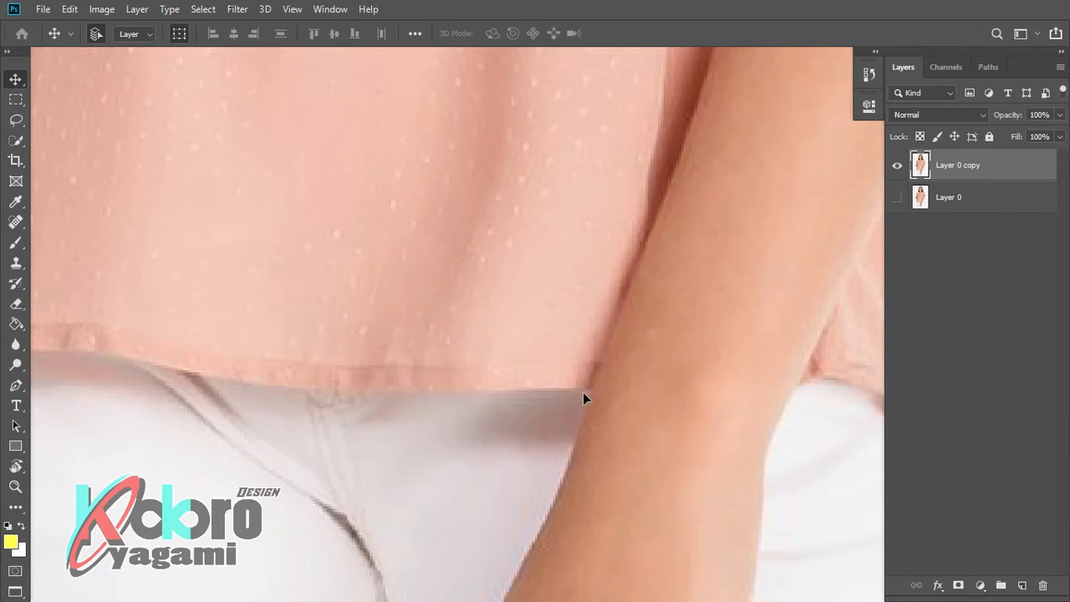
key("p")
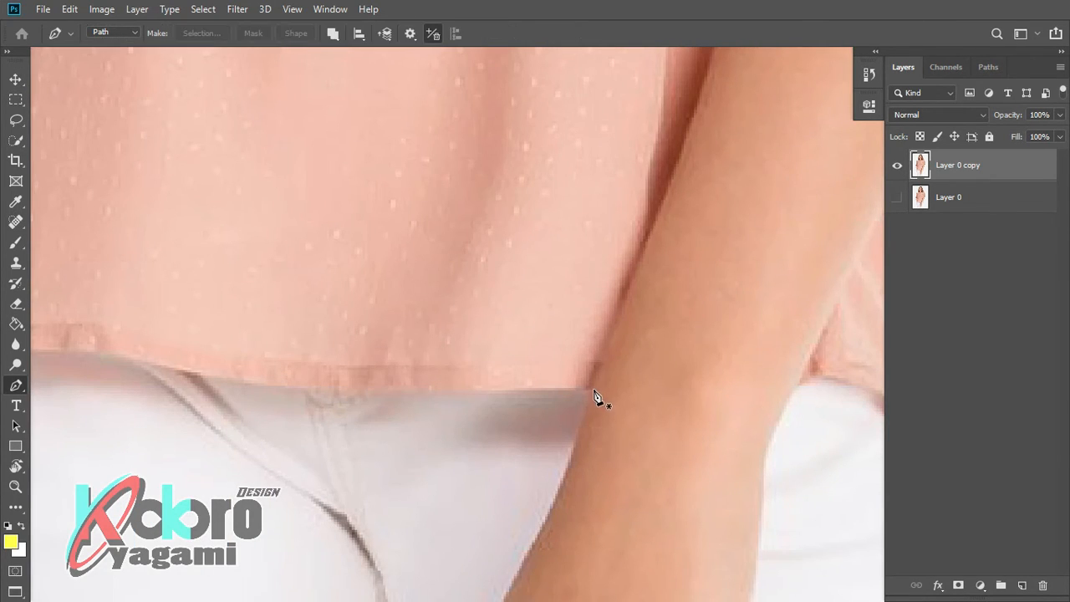
left_click(592, 387)
mouse_move(442, 391)
left_mouse_down()
mouse_move(419, 380)
mouse_move(454, 392)
mouse_move(435, 391)
left_mouse_up()
key("ctrl+z")
left_click_drag(342, 387, 282, 389)
- Continue the path along the wavy hem, around its rounded corner and up to the rear fabric flap
scroll(243, 404, "left", 5)
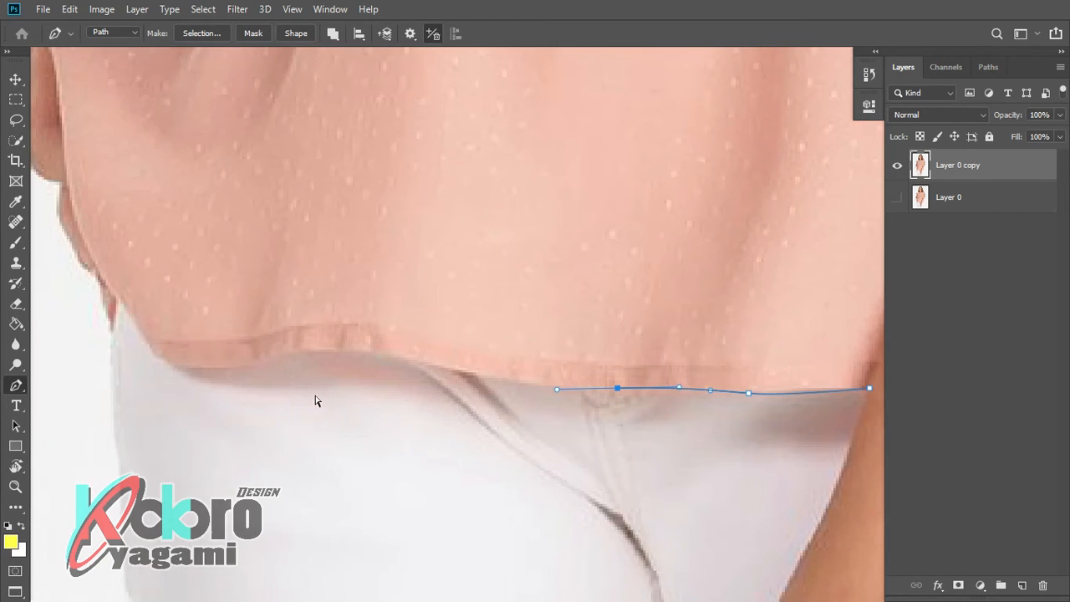
left_click_drag(406, 360, 372, 349)
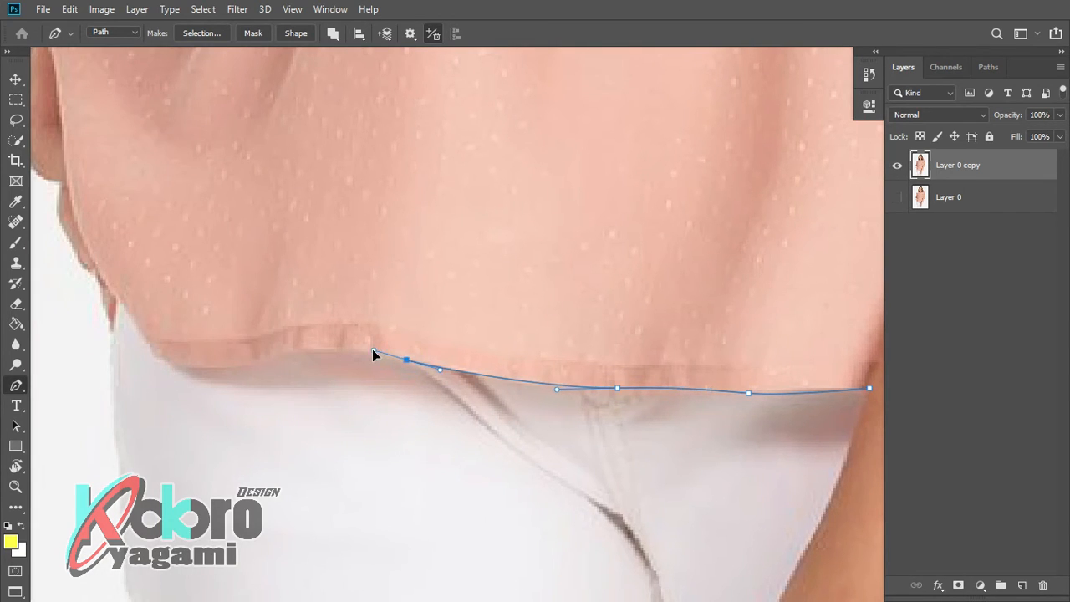
left_click_drag(270, 359, 303, 343)
scroll(248, 371, "left", 4)
left_click_drag(380, 354, 382, 365)
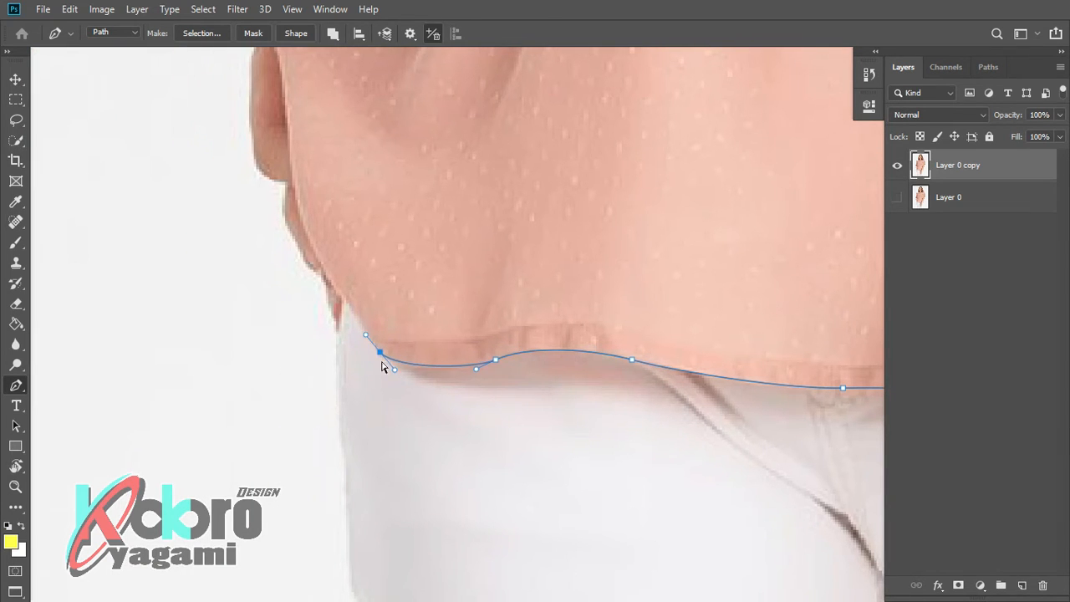
left_click(341, 300)
- Trace the path around the small rear flap of fabric and up to the bulge at the blouse's side
scroll(341, 304, "up", 1)
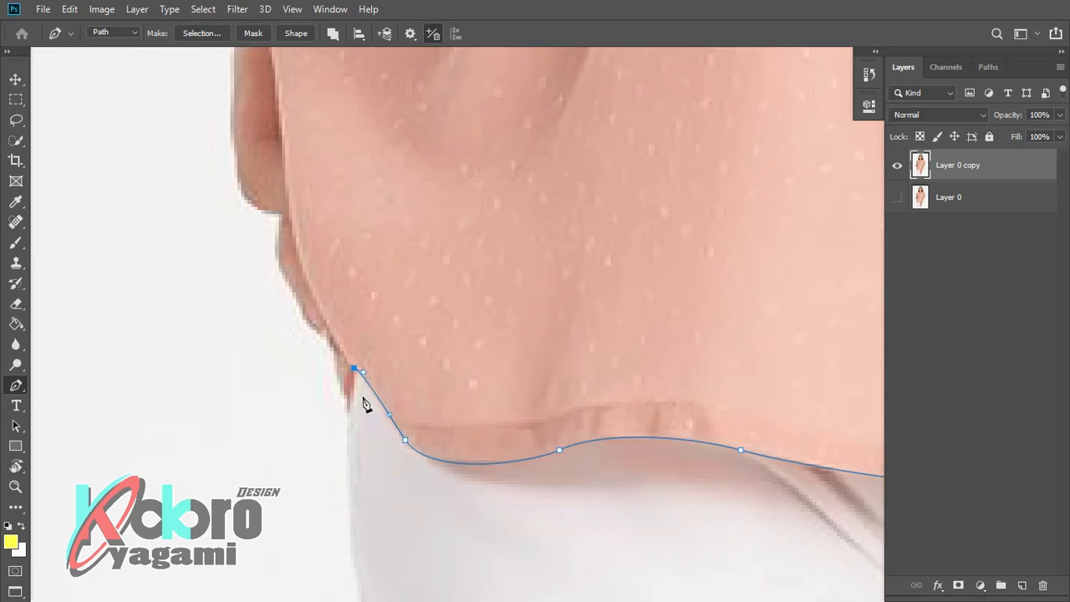
left_click(346, 408)
scroll(341, 415, "up", 1)
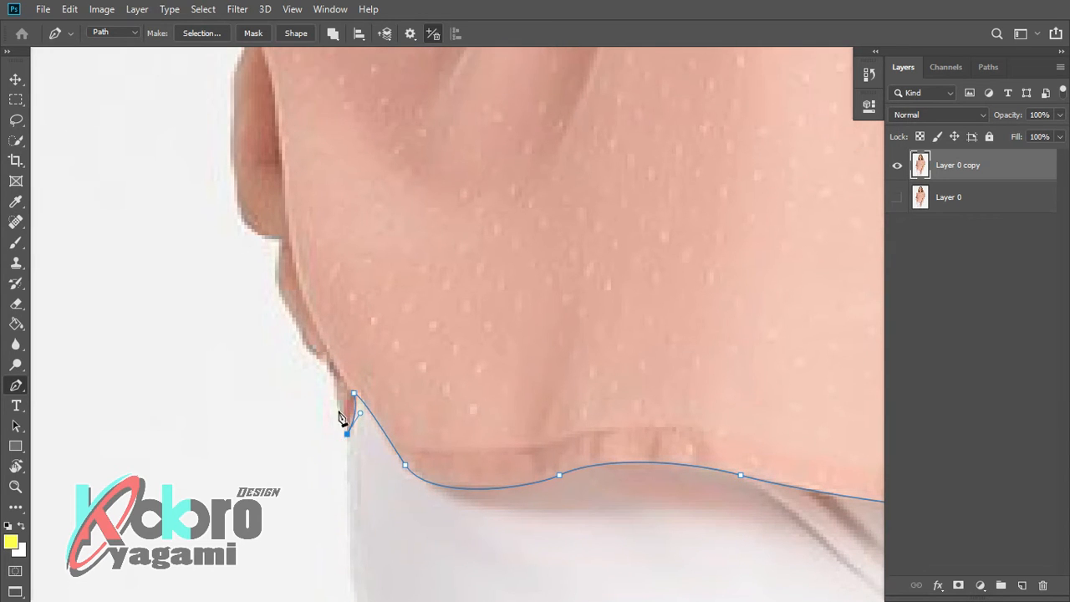
left_click(320, 361)
left_click(291, 323)
scroll(289, 324, "up", 1)
left_click(280, 291)
scroll(284, 302, "up", 1)
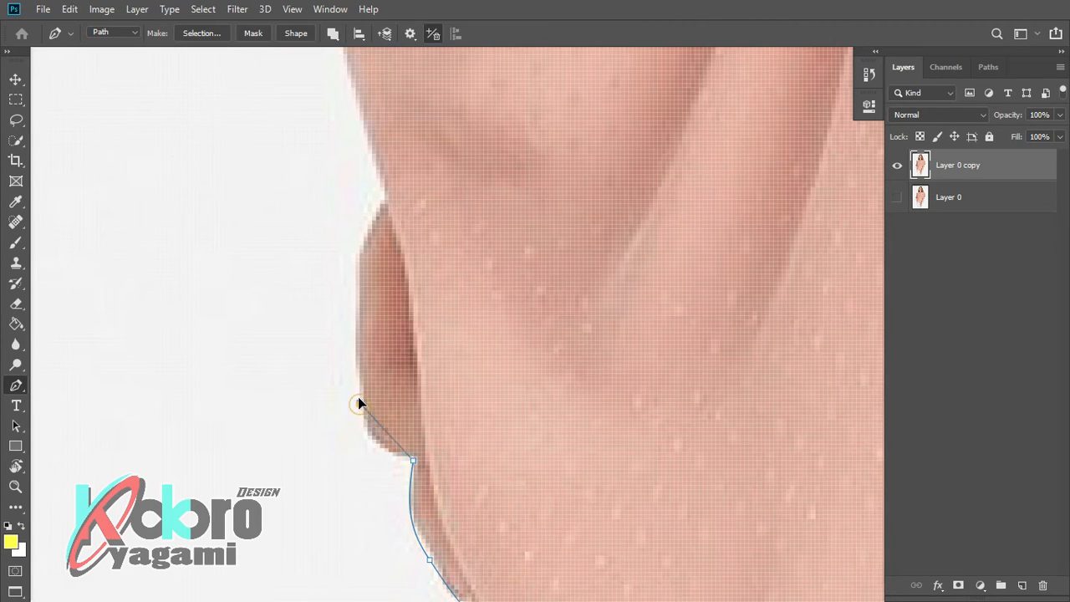
- Trace the bulge at the blouse's side and the outer fold above it with curved anchor points
left_click_drag(361, 440, 365, 460)
scroll(363, 418, "up", 1)
left_click(355, 361)
left_click(378, 277)
scroll(382, 376, "up", 4)
left_click_drag(359, 400, 352, 380)
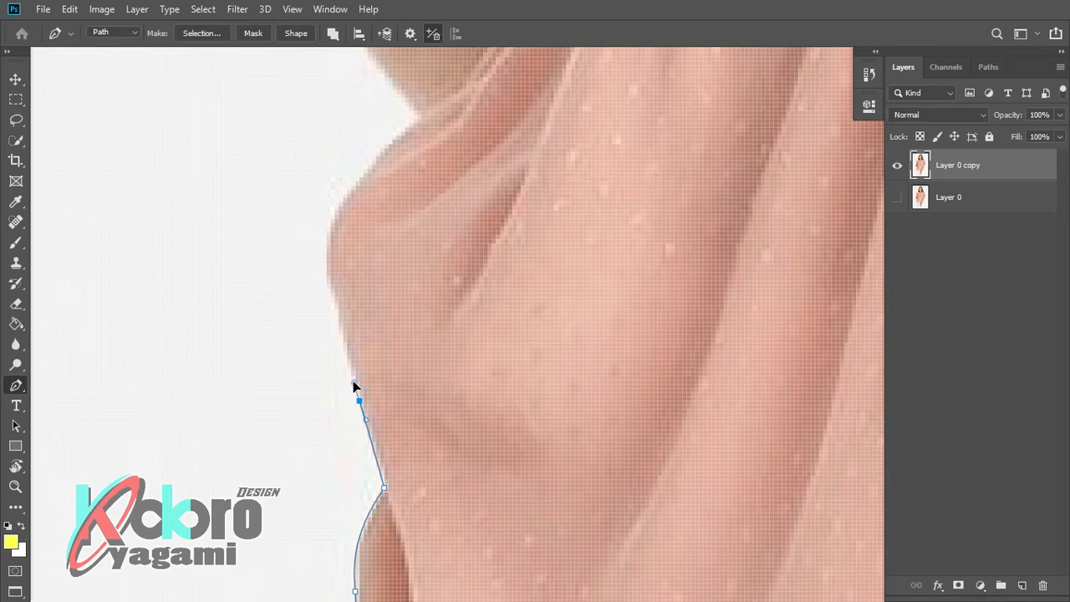
scroll(349, 367, "up", 2)
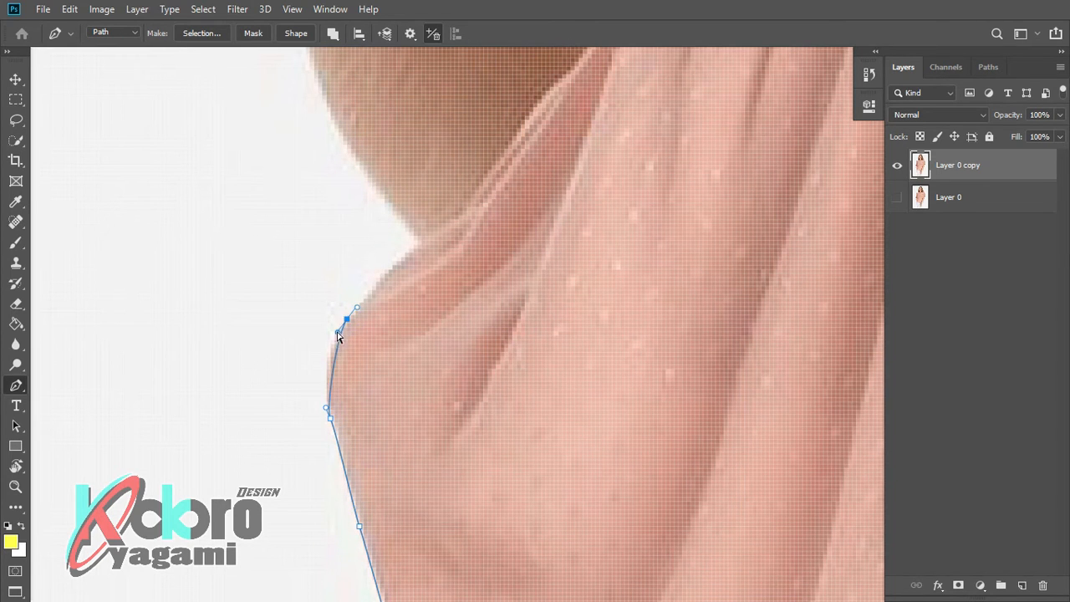
- Extend the path over the side fold to where the forearm meets the blouse, undoing the misplaced anchor point
scroll(389, 342, "up", 2)
left_click_drag(417, 341, 441, 327)
left_click(417, 341)
scroll(359, 382, "up", 2)
scroll(356, 390, "up", 1)
left_click_drag(359, 404, 351, 395)
scroll(338, 391, "up", 2)
scroll(368, 376, "down", 3)
key("ctrl+z")
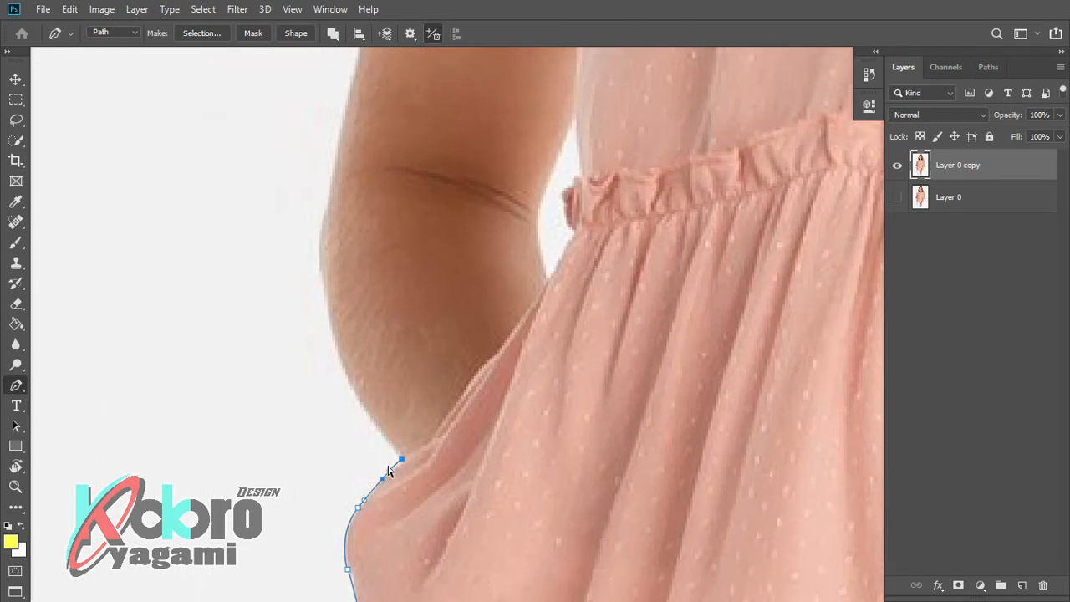
- Trace the diagonal blouse edge between the bent forearm and the waist
scroll(430, 464, "up", 2)
left_click_drag(449, 406, 461, 382)
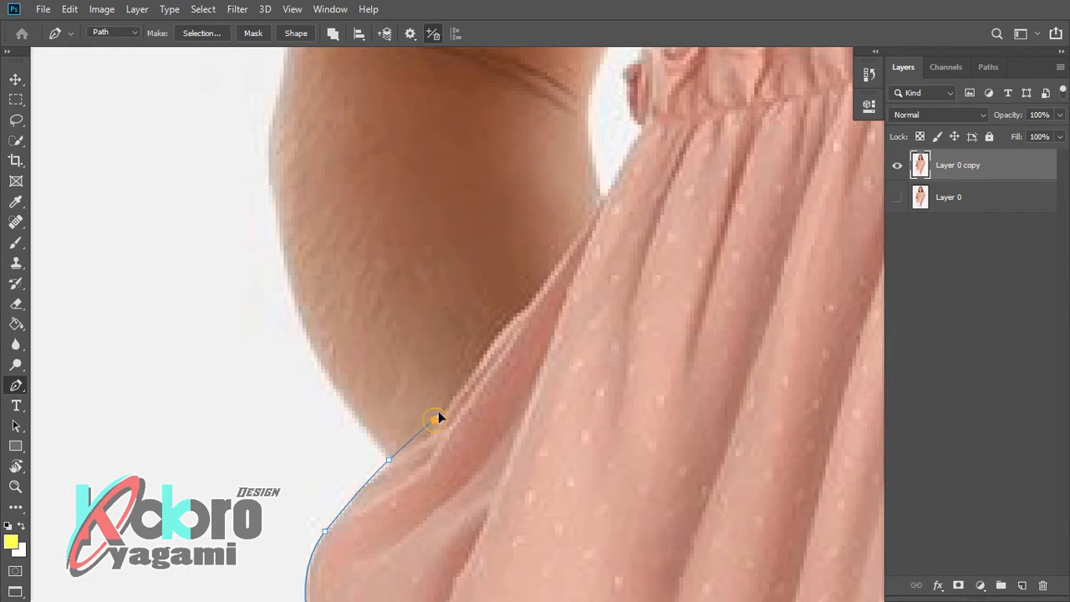
scroll(577, 343, "up", 2)
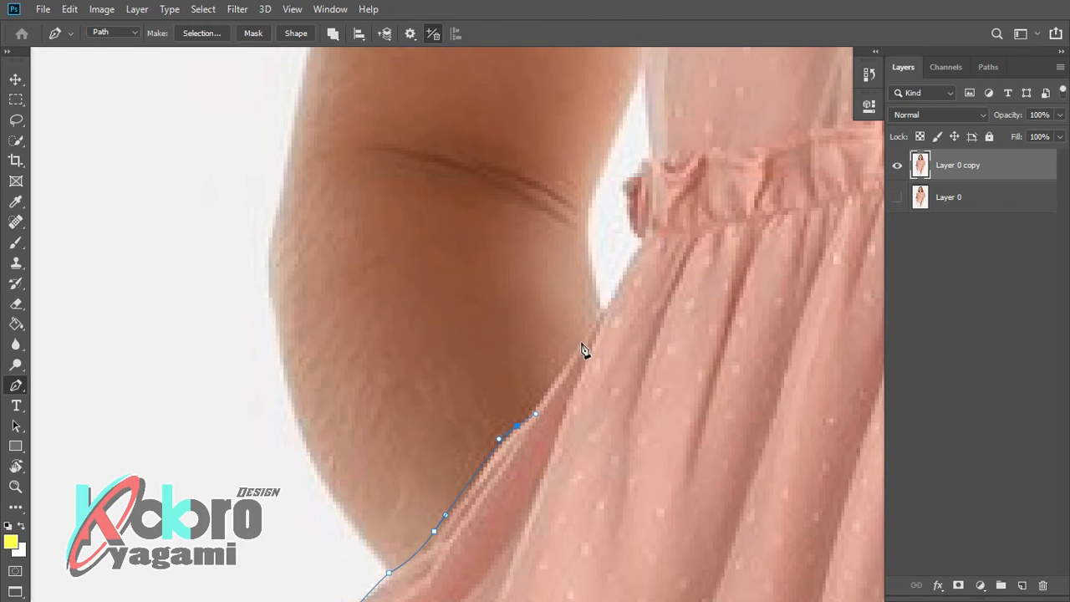
scroll(626, 282, "up", 2)
left_click_drag(515, 354, 505, 462)
- Continue the path up the blouse's side beside the upper arm and around the base of the sleeve ruffle
scroll(507, 292, "up", 2)
scroll(560, 323, "up", 2)
scroll(535, 335, "up", 5)
scroll(552, 289, "up", 4)
left_click_drag(547, 336, 555, 314)
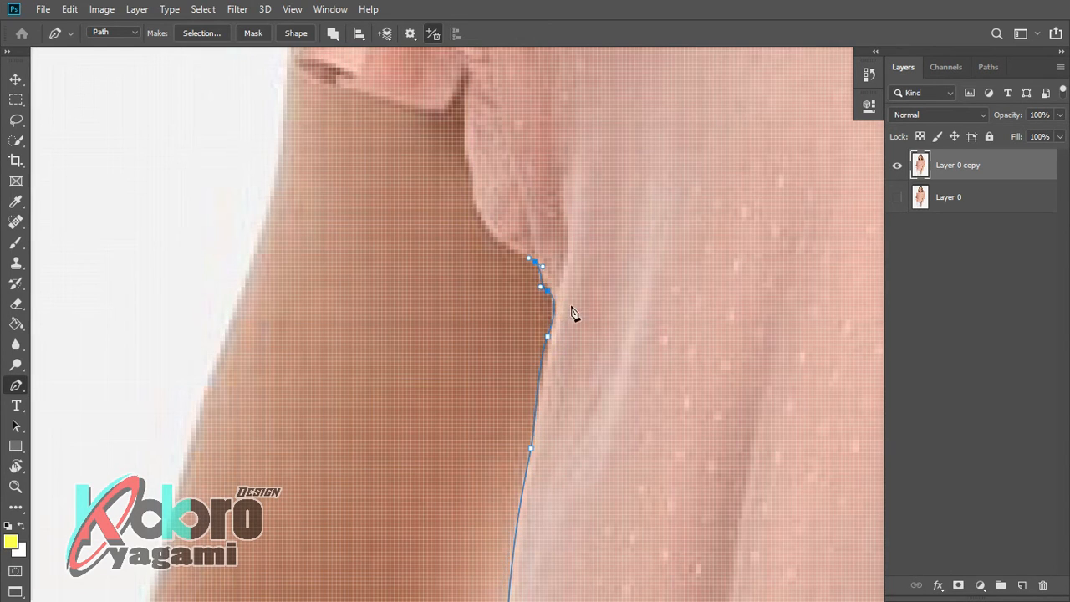
left_click_drag(542, 293, 558, 295)
scroll(470, 322, "up", 2)
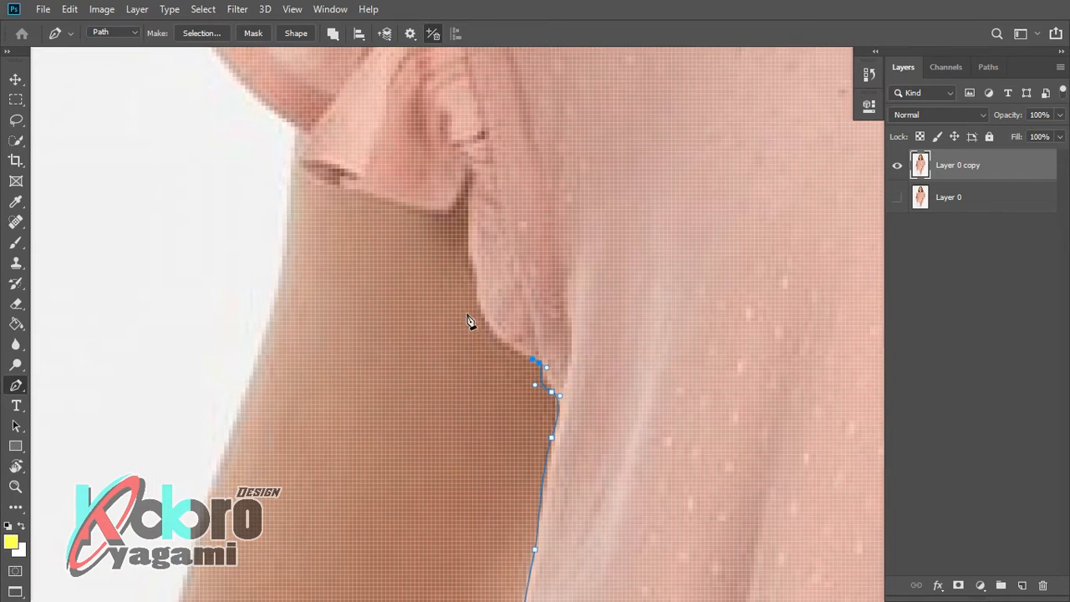
scroll(475, 347, "up", 1)
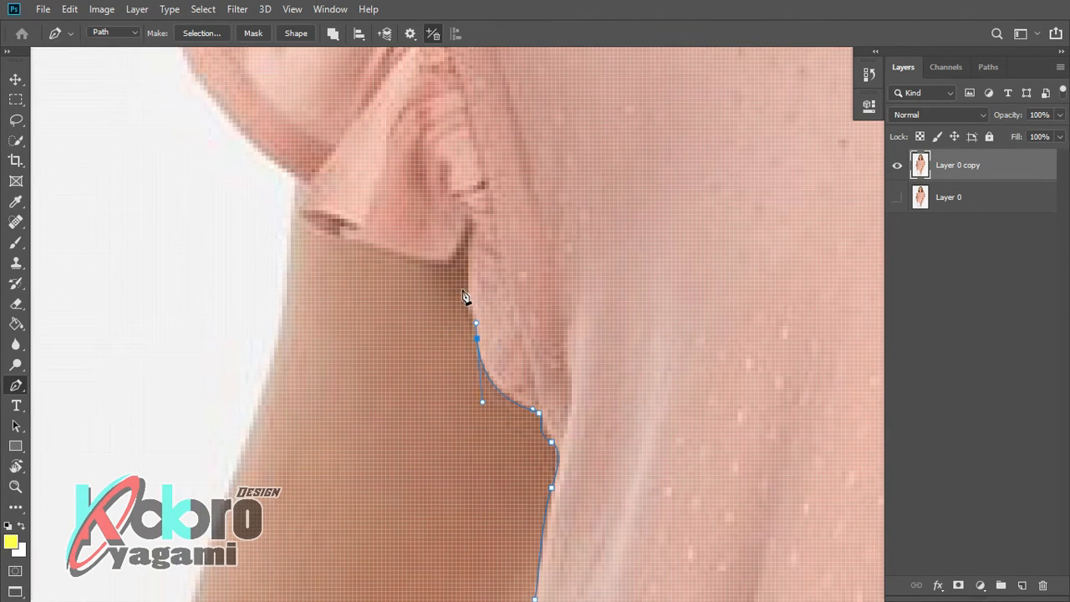
- Trace the inner notch and lower edge of the ruffled sleeve over the bent arm
left_click_drag(468, 288, 471, 227)
left_click_drag(447, 264, 436, 266)
left_click_drag(334, 282, 447, 433)
left_click(489, 398)
left_click_drag(490, 399, 473, 393)
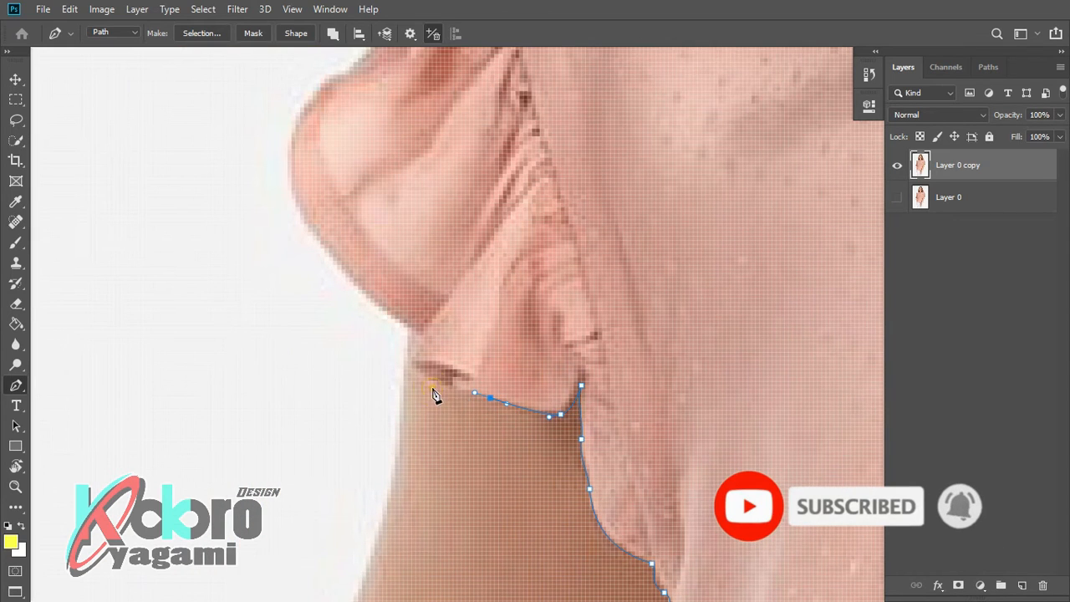
- Outline the outer edge of the bent arm's ruffled sleeve up towards the shoulder
left_click_drag(419, 335, 456, 305)
scroll(418, 338, "up", 3)
left_click_drag(287, 282, 310, 361)
scroll(346, 297, "up", 4)
left_click_drag(345, 302, 387, 347)
scroll(393, 289, "up", 3)
scroll(380, 343, "up", 3)
left_click_drag(440, 313, 510, 276)
- Trace the top of the sleeve and the shoulder line towards the hair, redoing the misplaced anchor point
scroll(460, 292, "right", 3)
scroll(471, 269, "up", 3)
scroll(559, 318, "right", 3)
scroll(447, 406, "up", 3)
left_click_drag(459, 394, 512, 372)
left_click_drag(571, 357, 607, 351)
key("ctrl+z")
left_click(570, 357, "alt")
scroll(572, 359, "right", 3)
scroll(572, 365, "right", 2)
scroll(572, 365, "up", 1)
- Trace the blouse's shoulder edge beneath the hair and around the collar point at the neck
left_click_drag(446, 361, 370, 377)
scroll(483, 353, "right", 1)
left_click_drag(468, 329, 519, 323)
scroll(616, 306, "right", 2)
scroll(585, 321, "up", 1)
mouse_move(551, 280)
left_mouse_down()
mouse_move(574, 272)
mouse_move(544, 300)
left_mouse_up()
- Trace the first side of the neckline down to the V point and turn that anchor into a corner
scroll(558, 286, "down", 1)
left_click_drag(547, 403, 552, 418)
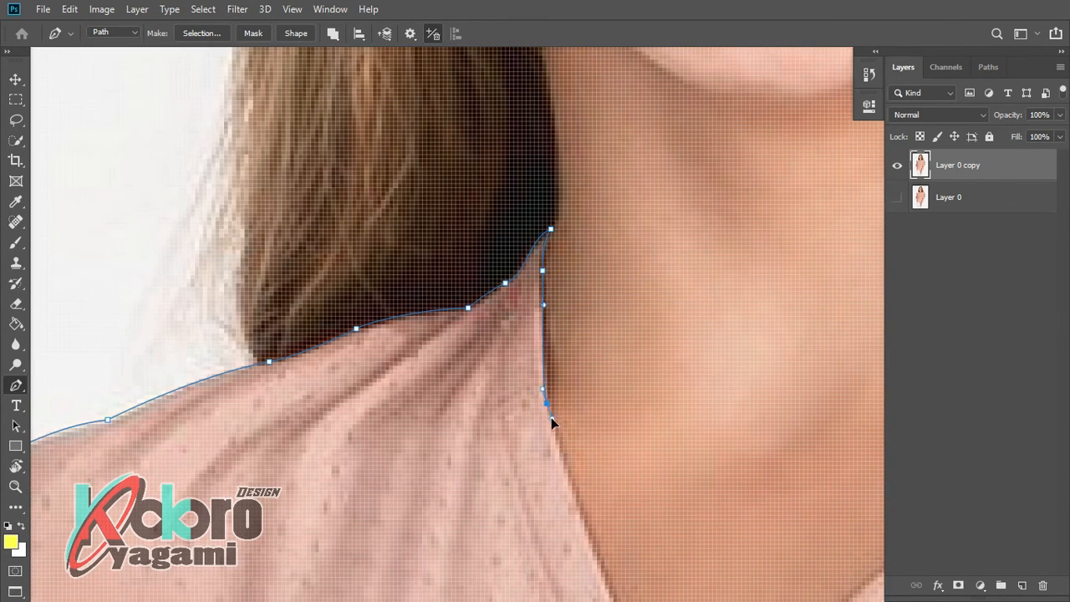
scroll(584, 474, "down", 3)
scroll(621, 449, "up", 3)
scroll(621, 449, "down", 2)
left_click_drag(654, 471, 708, 564)
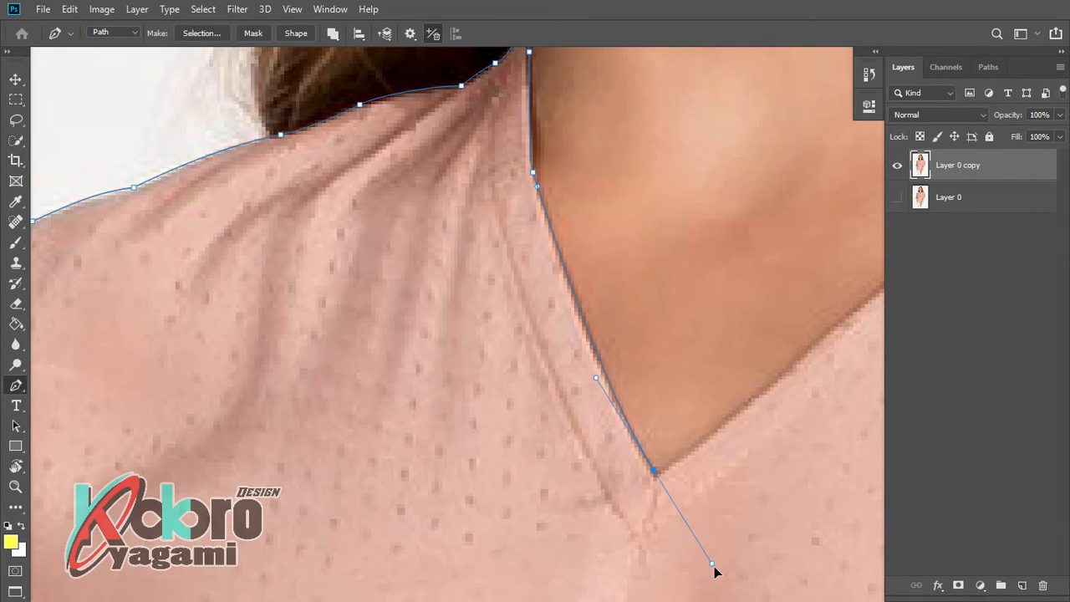
key("ctrl+z")
left_click_drag(657, 473, 723, 570)
left_click(657, 473, "alt")
- Trace the other side of the V-neckline from its point up to the hair, undoing the stray anchor point
scroll(657, 473, "down", 3)
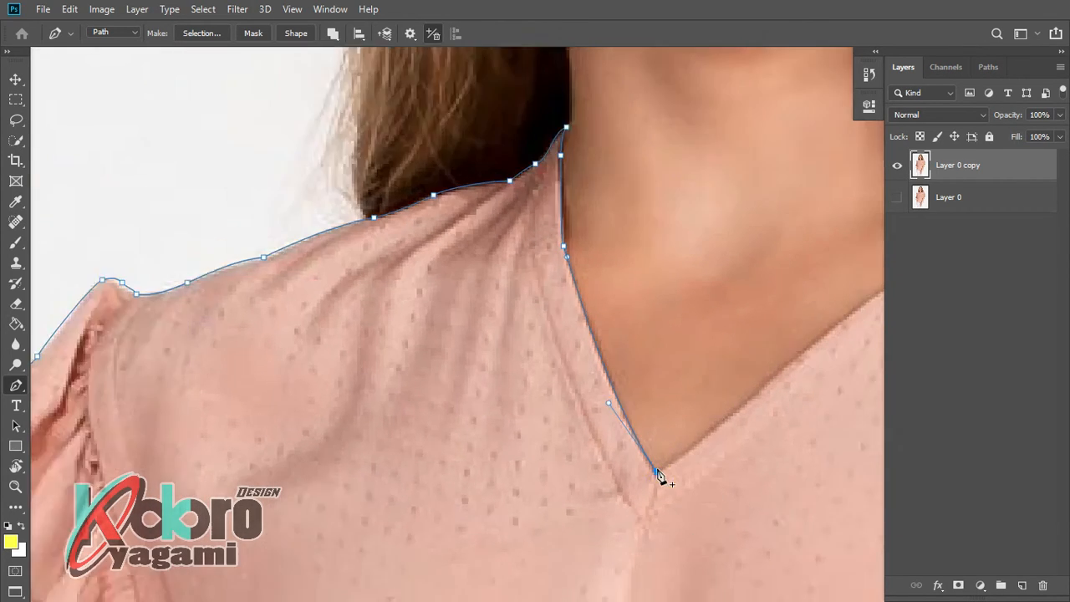
scroll(657, 471, "up", 1)
left_click(563, 372)
key("ctrl+z")
left_click_drag(645, 301, 673, 287)
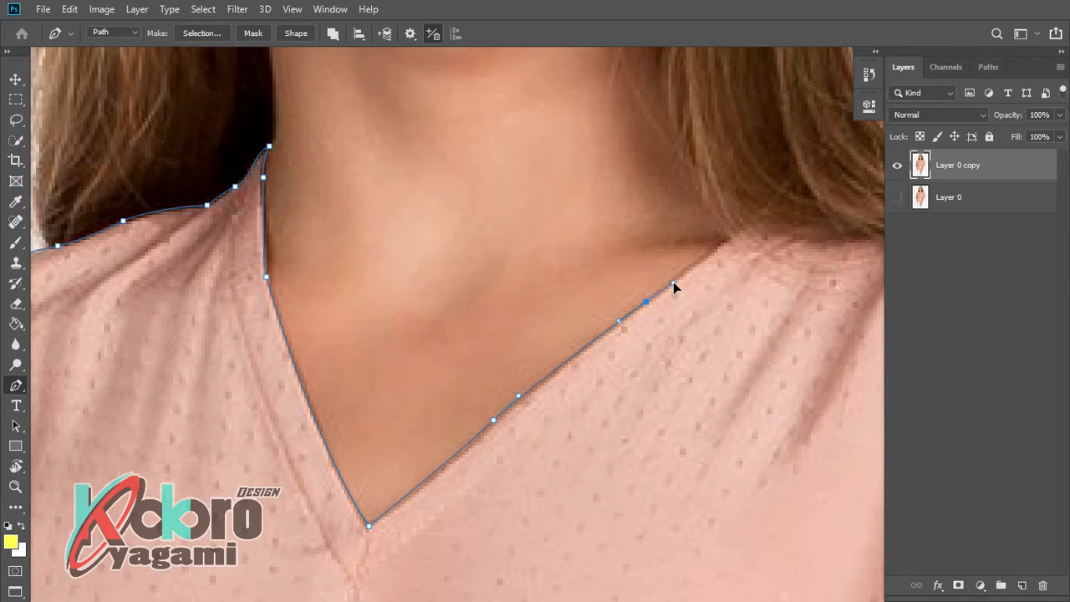
left_click_drag(729, 237, 740, 231)
- Trace the second shoulder edge beneath the long hair
scroll(731, 282, "right", 2)
left_click_drag(670, 240, 738, 231)
scroll(747, 251, "right", 2)
scroll(738, 232, "right", 2)
left_click_drag(672, 227, 704, 231)
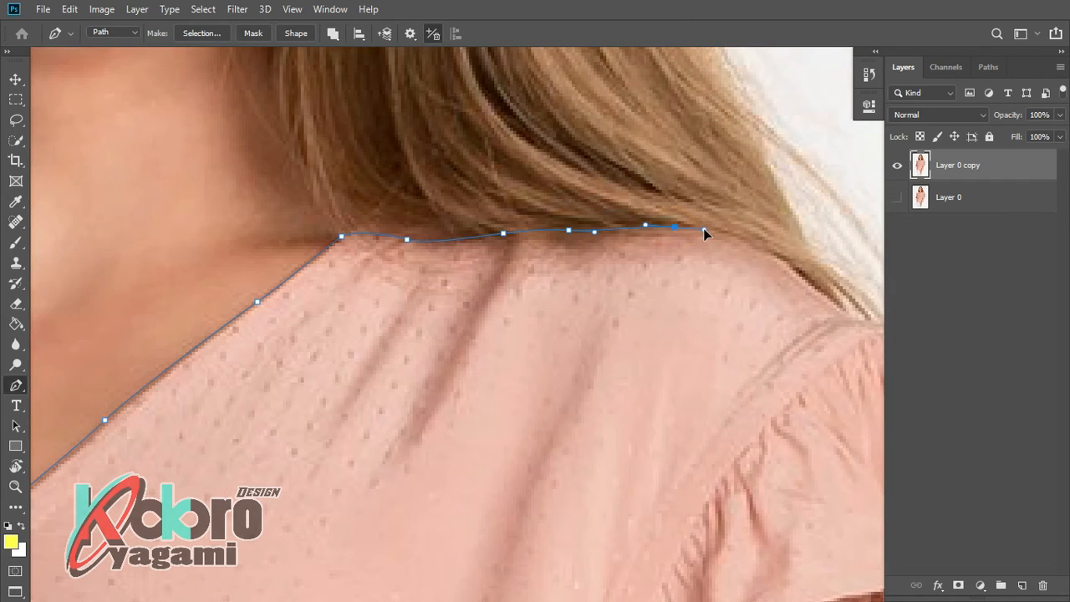
scroll(707, 231, "right", 2)
- Continue the path past the hair and along the top edge of the flared sleeve to its outer tip
left_click_drag(670, 271, 692, 289)
scroll(692, 301, "right", 2)
left_click_drag(625, 323, 658, 328)
left_click_drag(720, 367, 751, 357)
scroll(739, 355, "down", 4)
scroll(742, 346, "up", 2)
scroll(725, 286, "up", 2)
scroll(774, 385, "right", 2)
left_click_drag(678, 383, 694, 389)
scroll(687, 402, "down", 2)
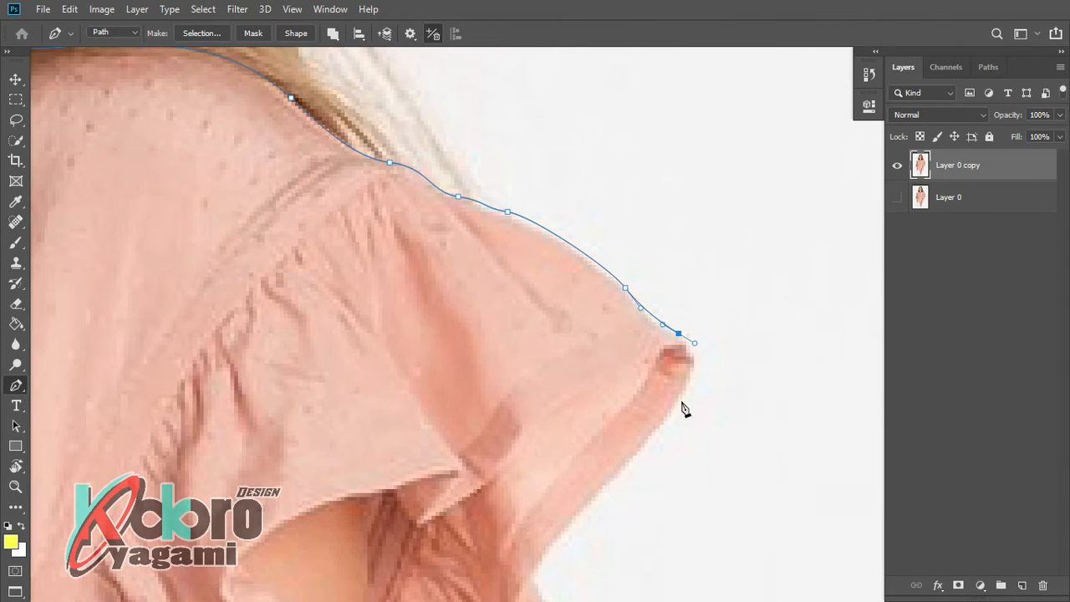
- Outline the flared sleeve's outer side and lower ruffle down to the hair behind the arm
scroll(708, 356, "down", 2)
left_click_drag(540, 446, 542, 477)
scroll(543, 477, "up", 2)
scroll(587, 455, "down", 2)
left_click_drag(593, 434, 535, 411)
scroll(592, 386, "up", 2)
scroll(540, 409, "down", 2)
left_click_drag(457, 401, 517, 307)
left_click(449, 374)
left_click_drag(443, 383, 457, 326)
- Trace around the sleeve's lowest tip and up the arm's back edge to the front ruffle
scroll(458, 398, "left", 2)
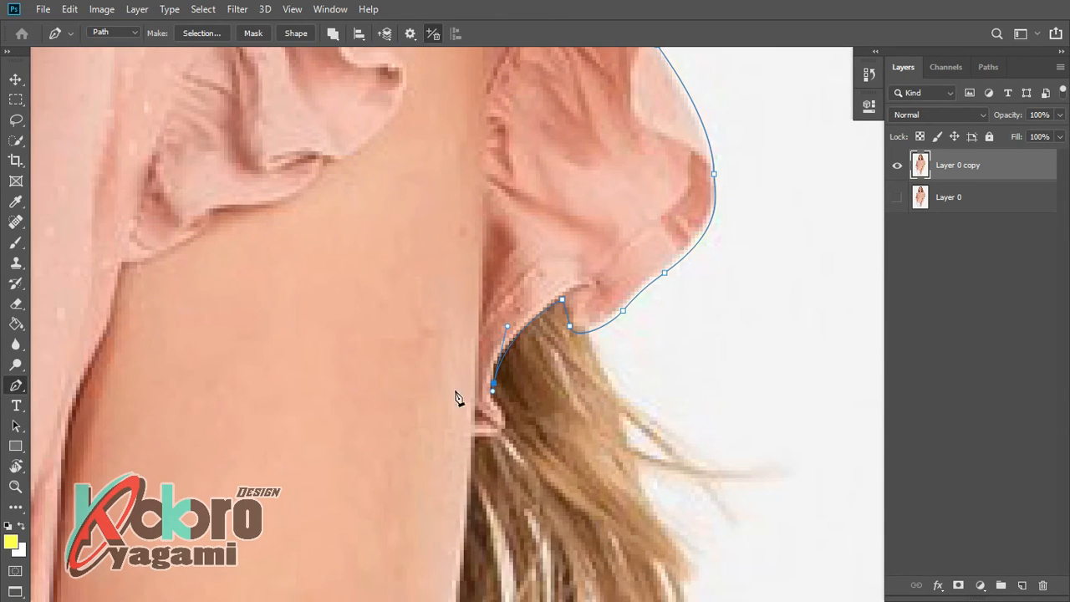
left_click(486, 434)
left_click(471, 435)
scroll(477, 377, "up", 4)
left_click_drag(482, 301, 487, 277)
scroll(485, 339, "up", 5)
left_click(480, 219)
left_click(486, 204)
- Trace the curved lower edge of the front sleeve ruffle across the upper arm
left_click_drag(369, 258, 445, 200)
scroll(360, 291, "left", 1)
scroll(452, 305, "down", 1)
left_click_drag(426, 288, 442, 345)
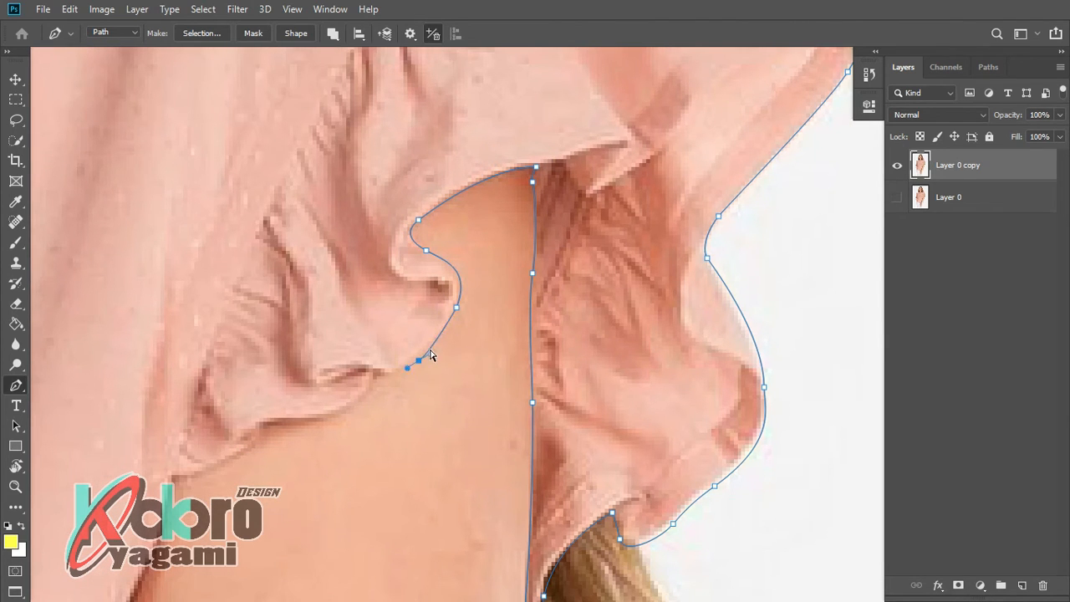
scroll(438, 350, "left", 1)
left_click_drag(476, 371, 536, 351)
scroll(509, 354, "left", 1)
scroll(508, 353, "down", 1)
- Finish the front ruffle at the armpit with a corner anchor and trace down the blouse beside the arm
scroll(560, 380, "left", 2)
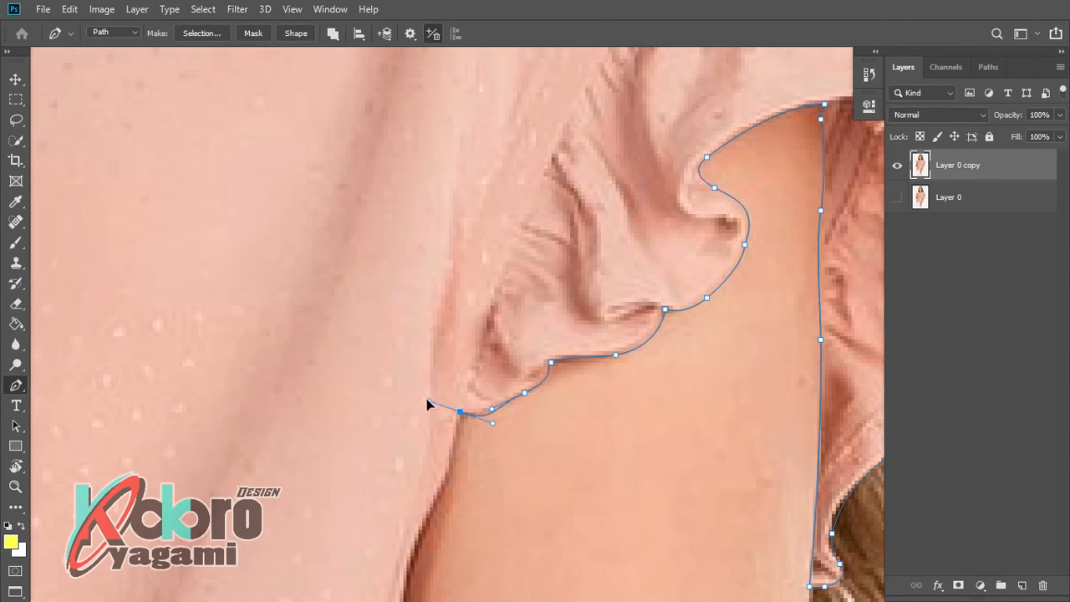
left_click(460, 411)
scroll(478, 370, "down", 1)
scroll(435, 406, "down", 1)
left_click_drag(451, 348, 446, 371)
scroll(443, 374, "down", 1)
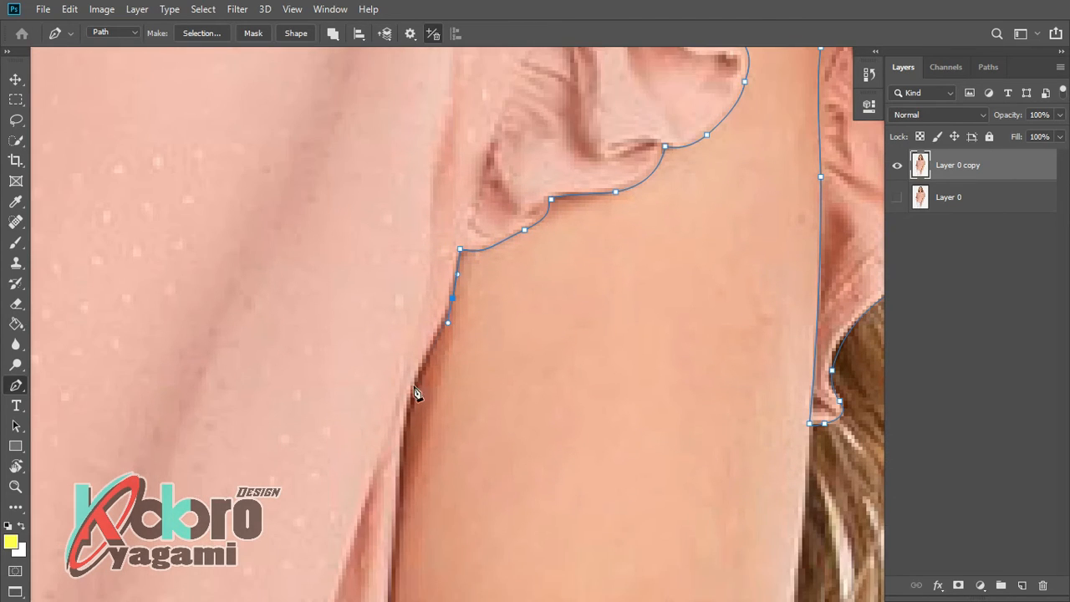
scroll(397, 459, "down", 2)
scroll(397, 449, "down", 2)
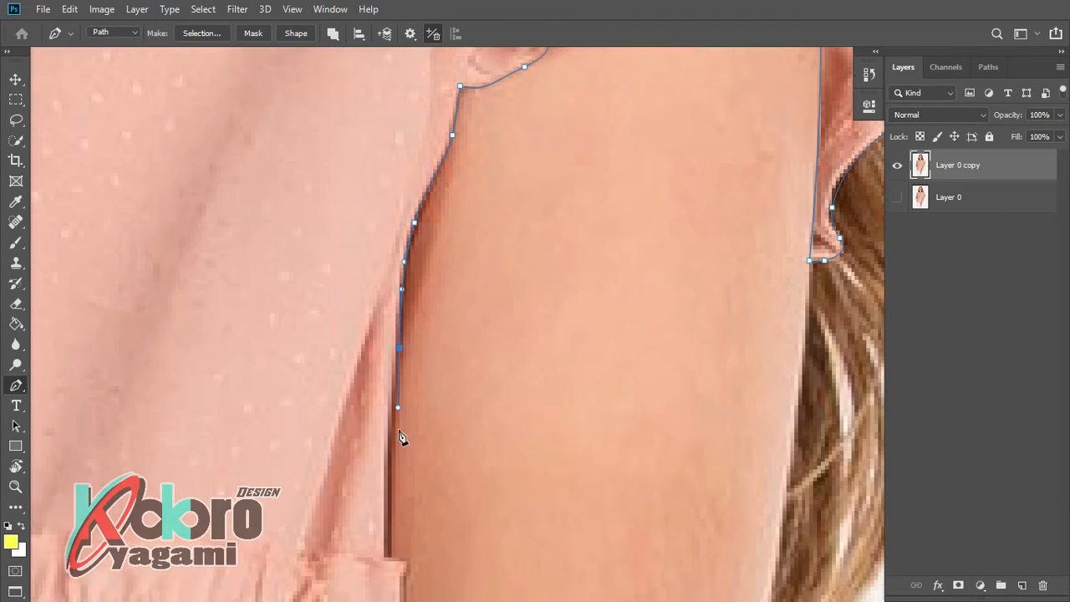
- Trace the blouse's side edge down to the waist seam and around the corner of the gathered waistband beside the arm
left_click_drag(384, 490, 384, 515)
scroll(398, 489, "down", 2)
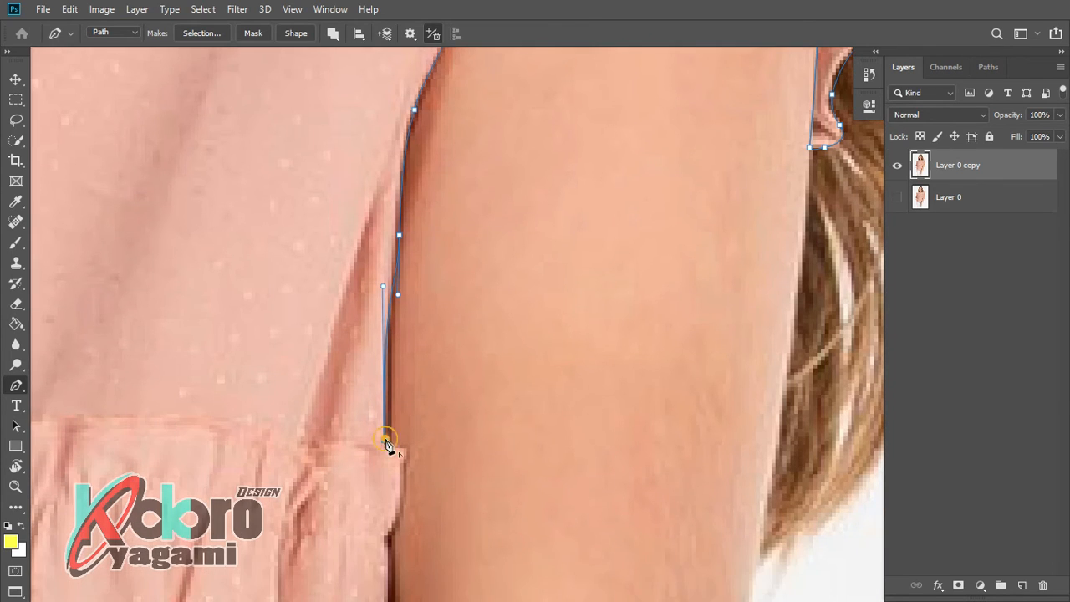
left_click_drag(407, 390, 407, 401)
scroll(406, 418, "down", 1)
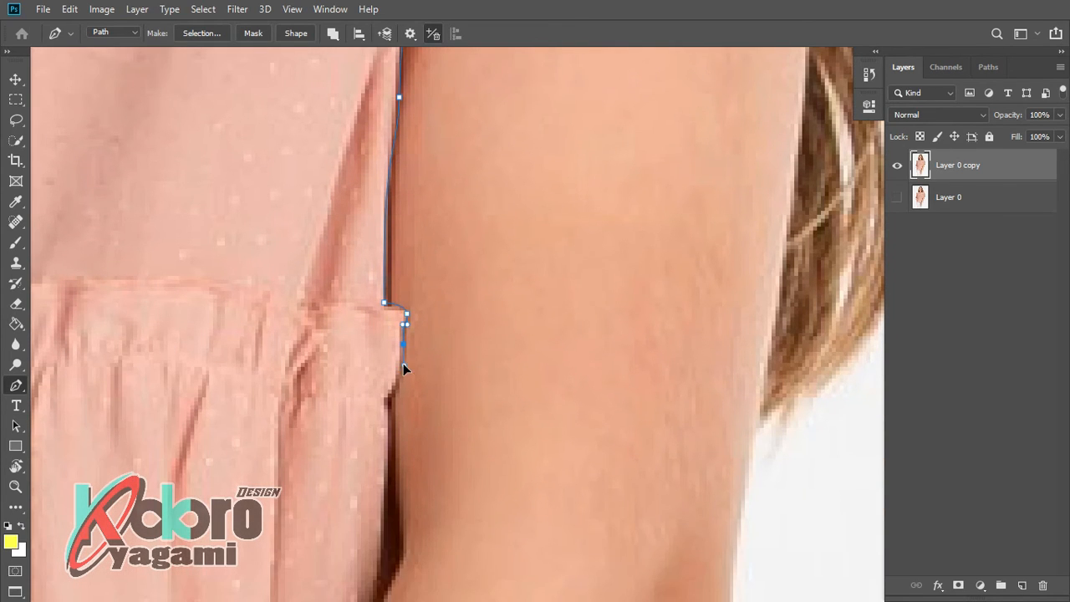
- Continue the path below the waistband, following the blouse edge down along the inside of the elbow and forearm
scroll(377, 408, "down", 3)
left_click_drag(380, 433, 392, 366)
scroll(396, 418, "left", 1)
scroll(401, 451, "down", 1)
left_click_drag(399, 467, 386, 497)
scroll(386, 500, "down", 1)
scroll(387, 506, "down", 2)
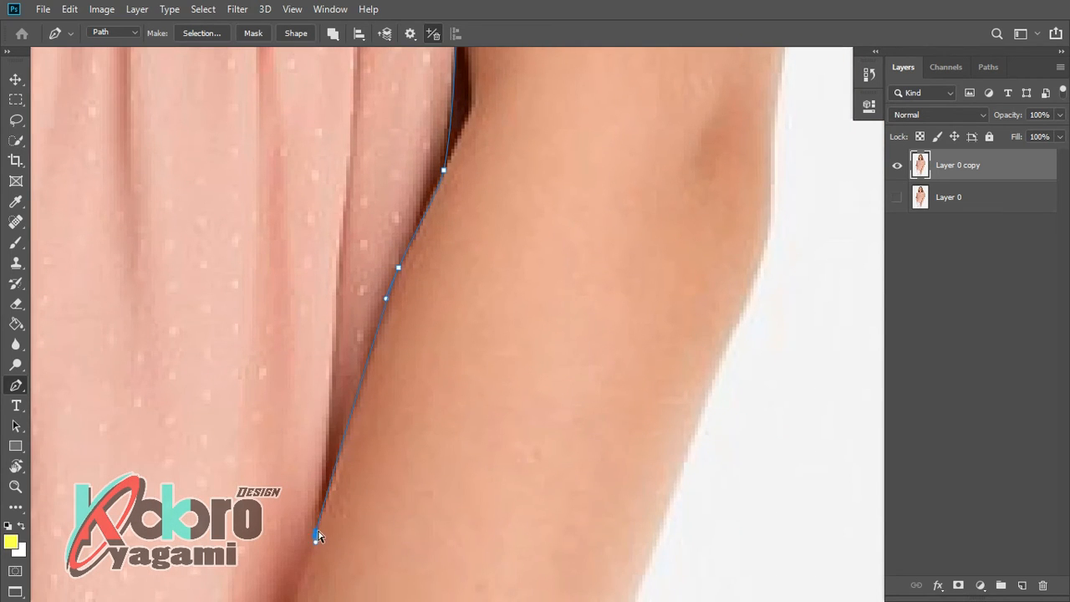
- Follow the inner forearm down to the front hem and close the main blouse path there
scroll(326, 505, "down", 5)
left_click_drag(240, 511, 304, 521)
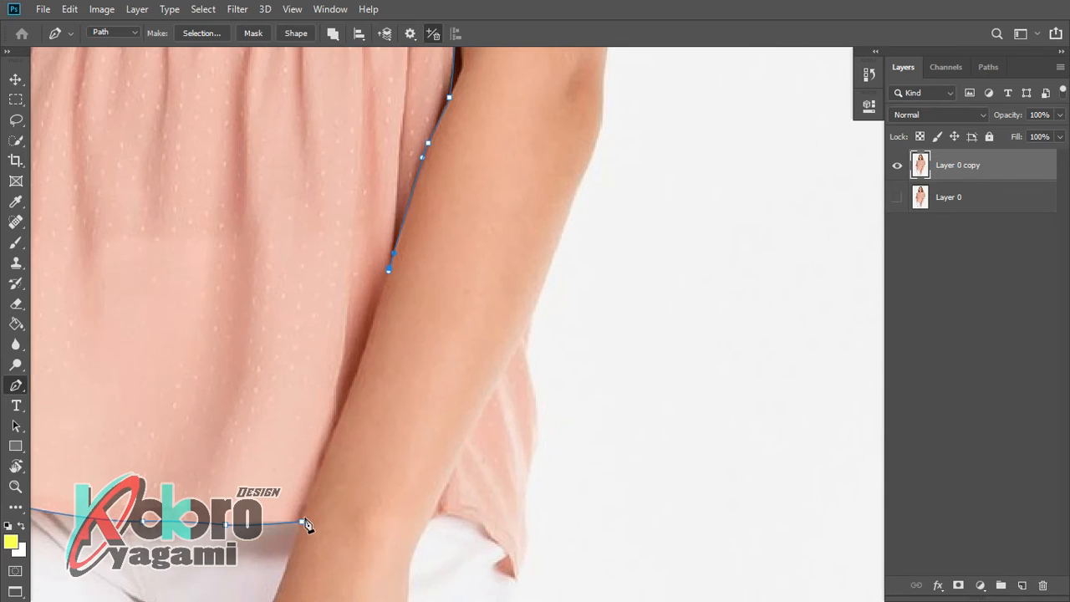
scroll(326, 370, "up", 2)
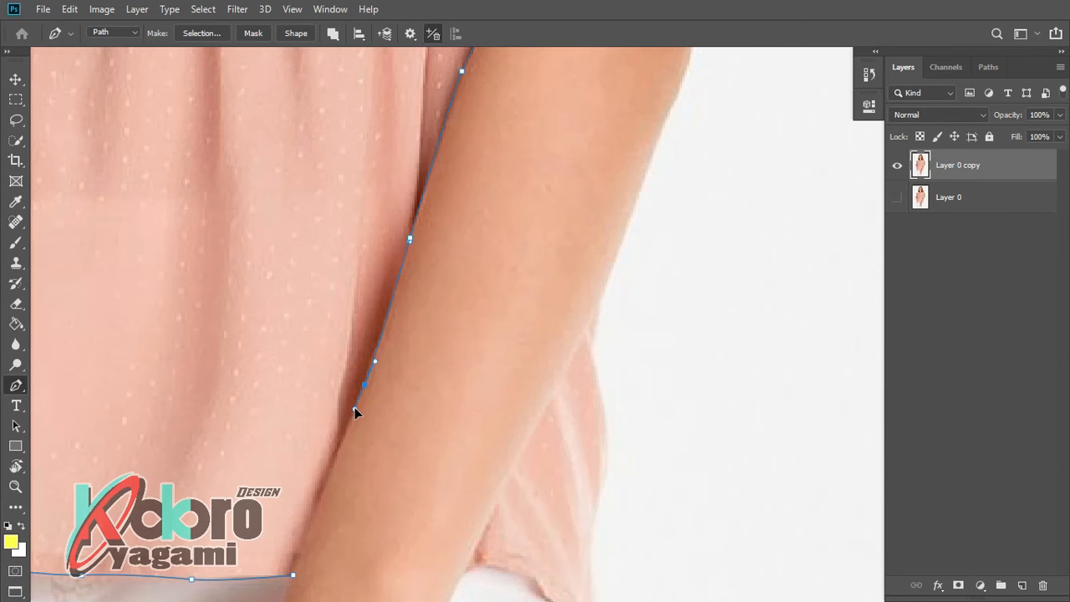
scroll(310, 465, "down", 2)
scroll(505, 338, "down", 2)
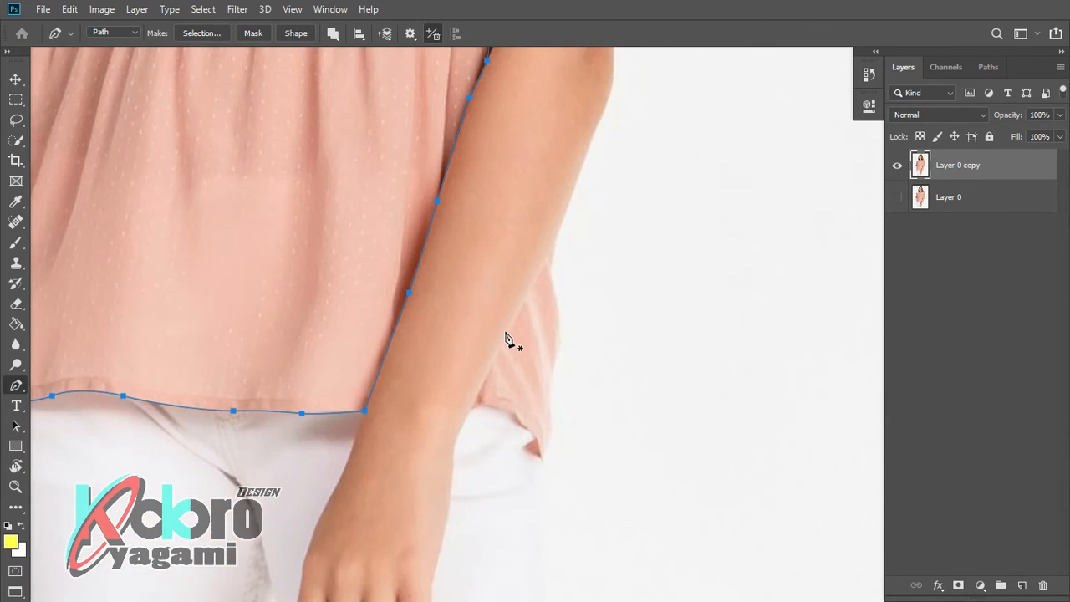
- Start a second subpath where the rear blouse piece meets the wrist and trace its curved lower hem outward
left_click(331, 34)
scroll(493, 414, "up", 3)
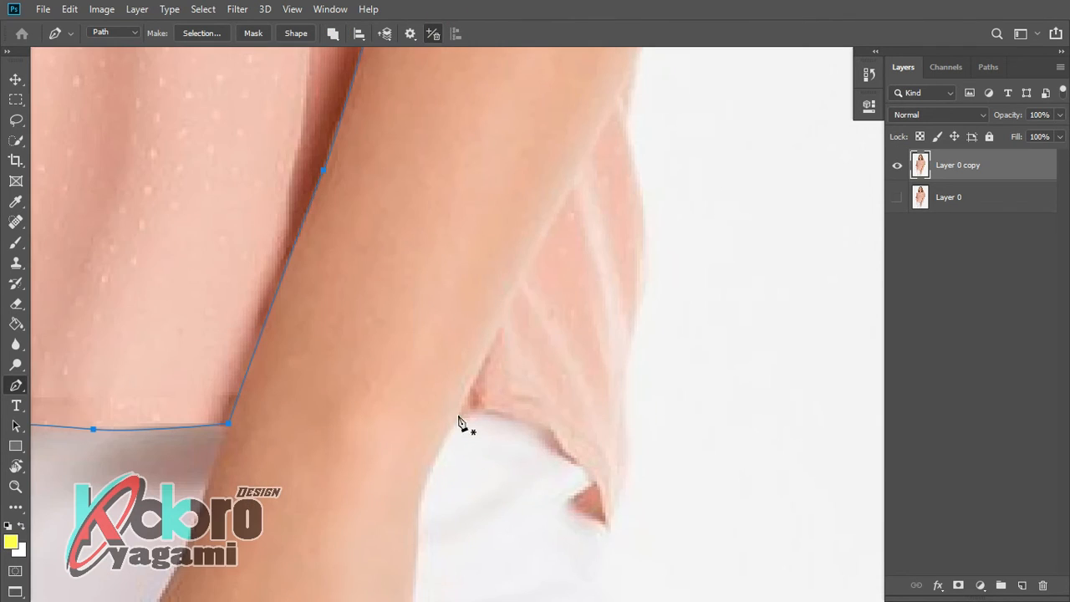
left_click(453, 423)
left_click_drag(496, 409, 520, 421)
left_click(549, 430)
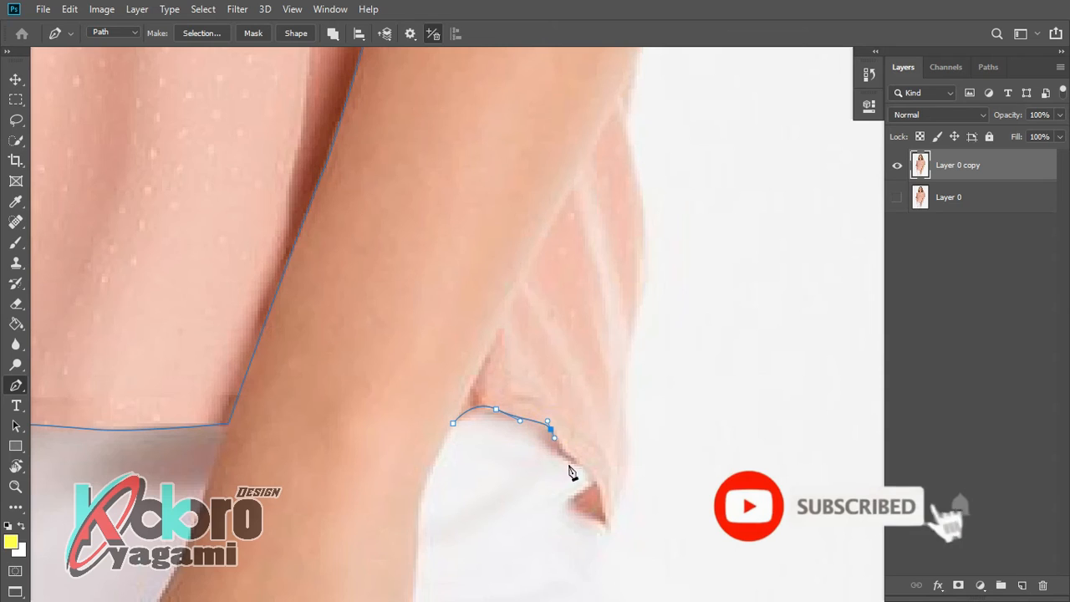
left_click_drag(575, 463, 593, 477)
- Trace around the folded notch and pointed tip of the rear hem, and begin its outer edge
scroll(602, 473, "down", 2)
left_click_drag(585, 414, 631, 396)
left_click(613, 466)
scroll(629, 449, "up", 2)
left_click_drag(626, 441, 626, 410)
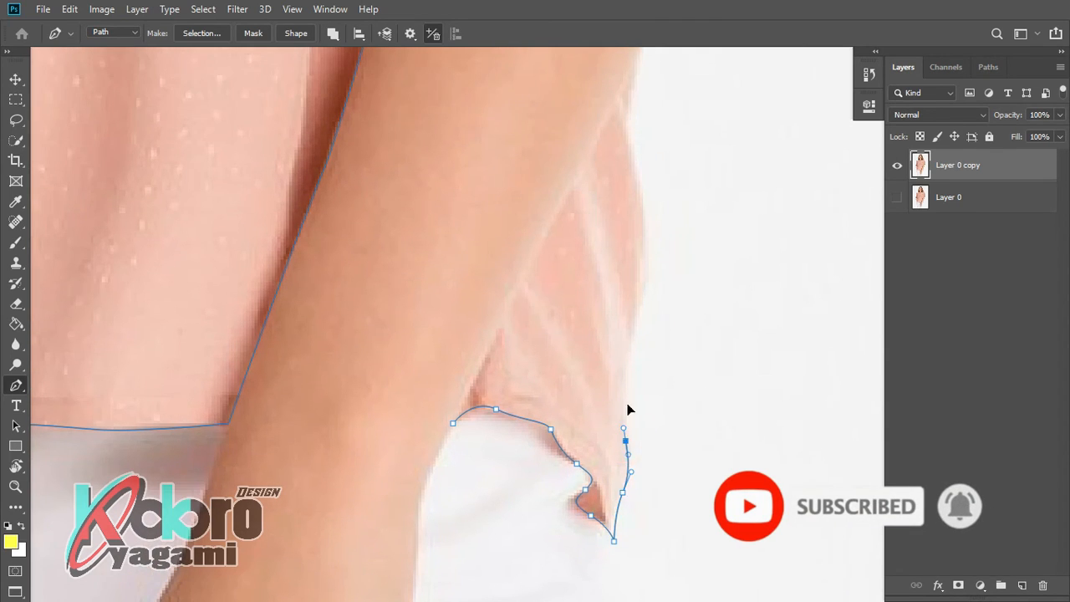
- Trace the outer edge of the rear blouse piece upward toward the forearm
left_click(622, 386)
left_click_drag(630, 349, 640, 312)
scroll(639, 309, "up", 4)
left_click_drag(645, 378, 646, 352)
left_click_drag(628, 260, 634, 242)
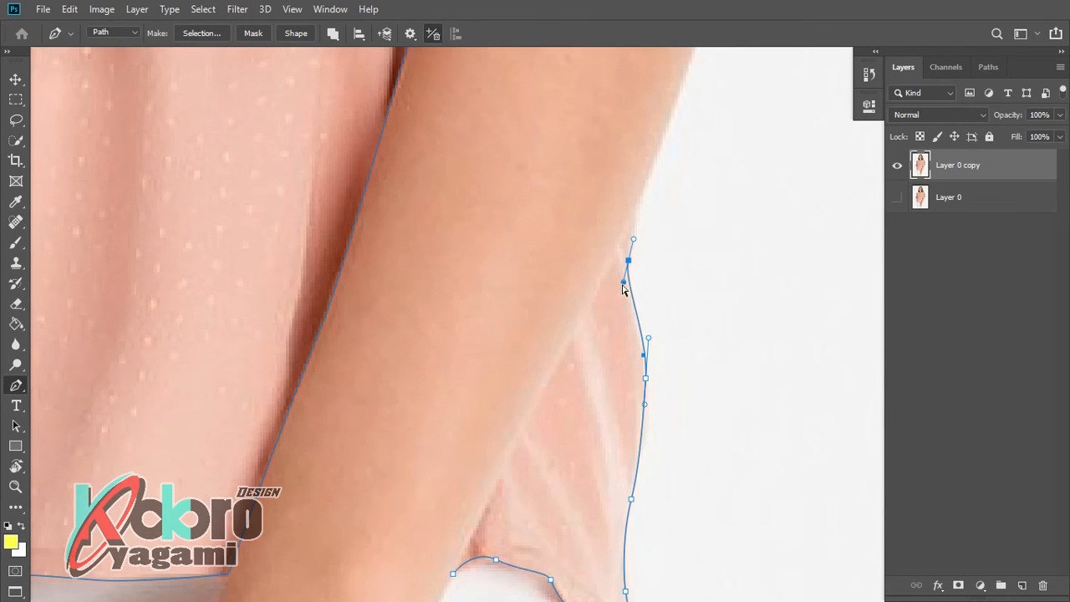
- Place the upper corner of the rear piece and trace back down the forearm edge to close the subpath
left_click(640, 198)
left_click_drag(587, 309, 575, 331)
scroll(551, 351, "down", 2)
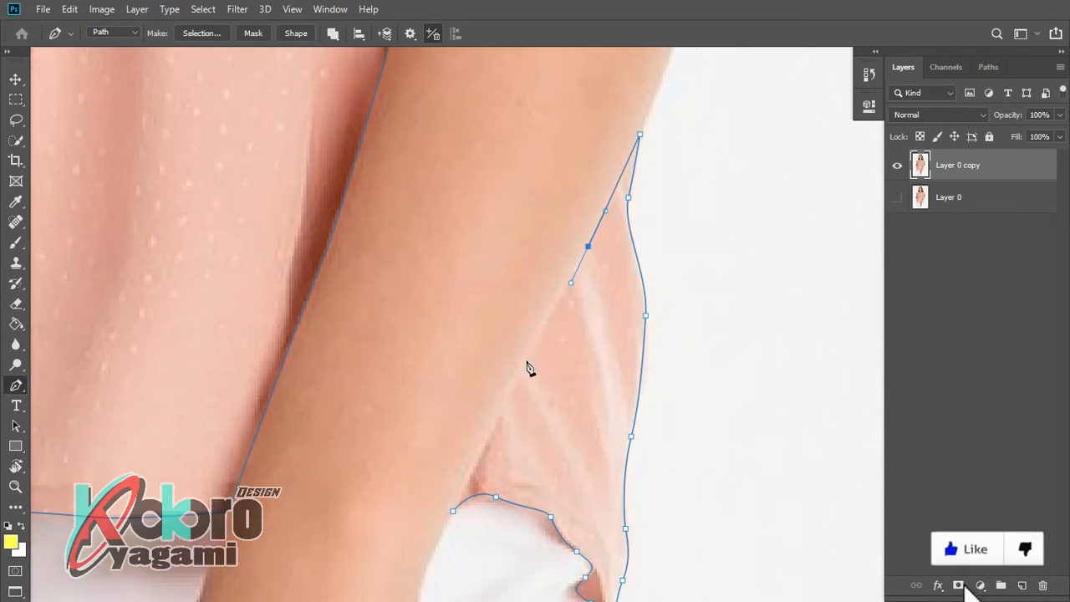
left_click(513, 380)
scroll(497, 425, "down", 2)
scroll(493, 427, "left", 1)
left_click(501, 426)
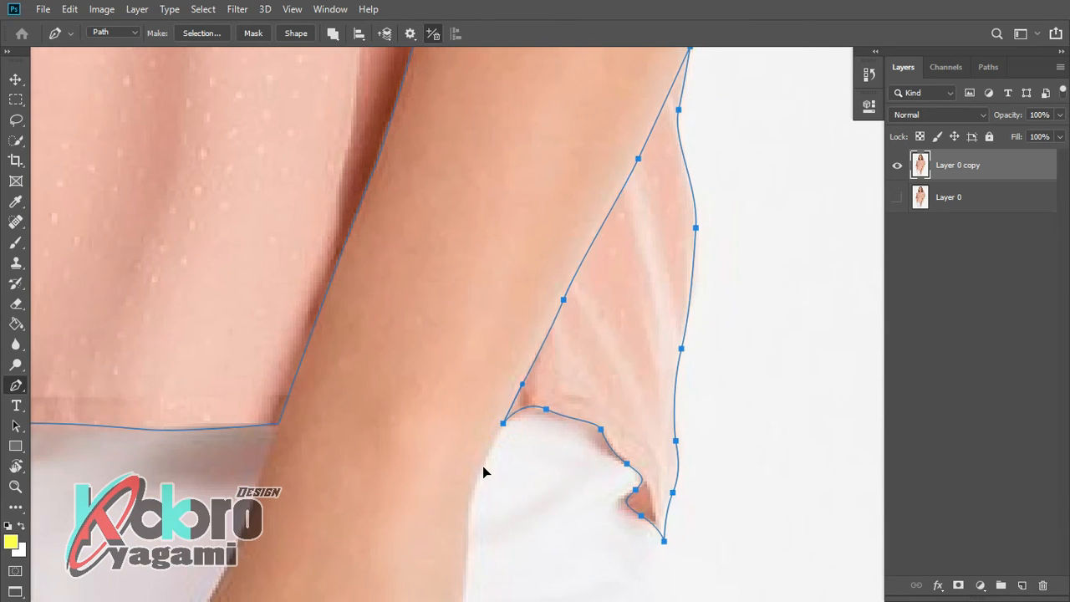
- Try to convert the blouse outline into a new anti-aliased selection with a 0-pixel feather radius
scroll(516, 408, "down", 3)
scroll(518, 408, "down", 5)
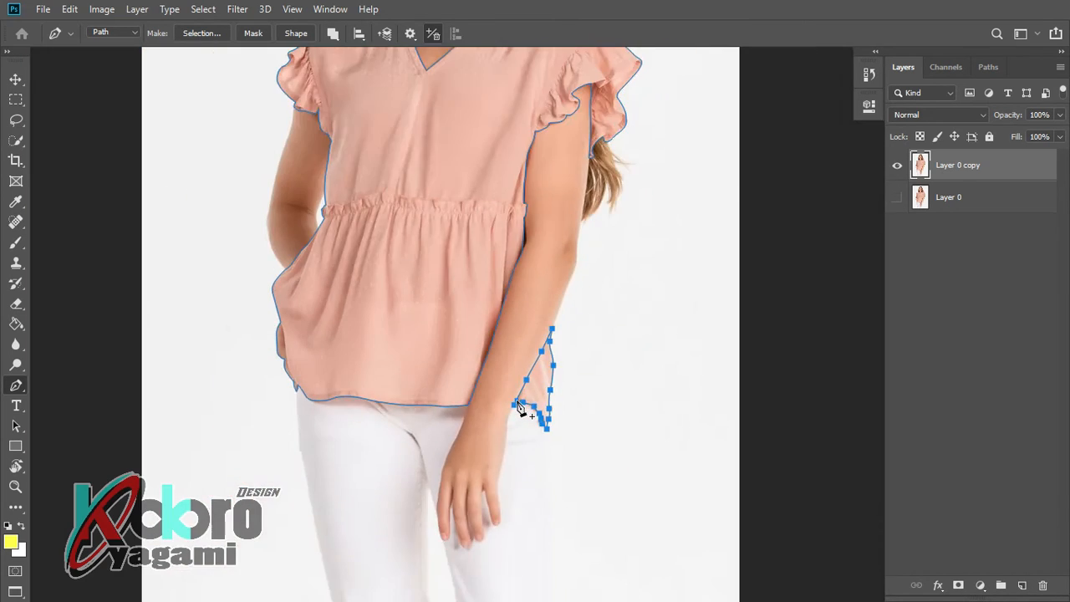
scroll(430, 269, "up", 2)
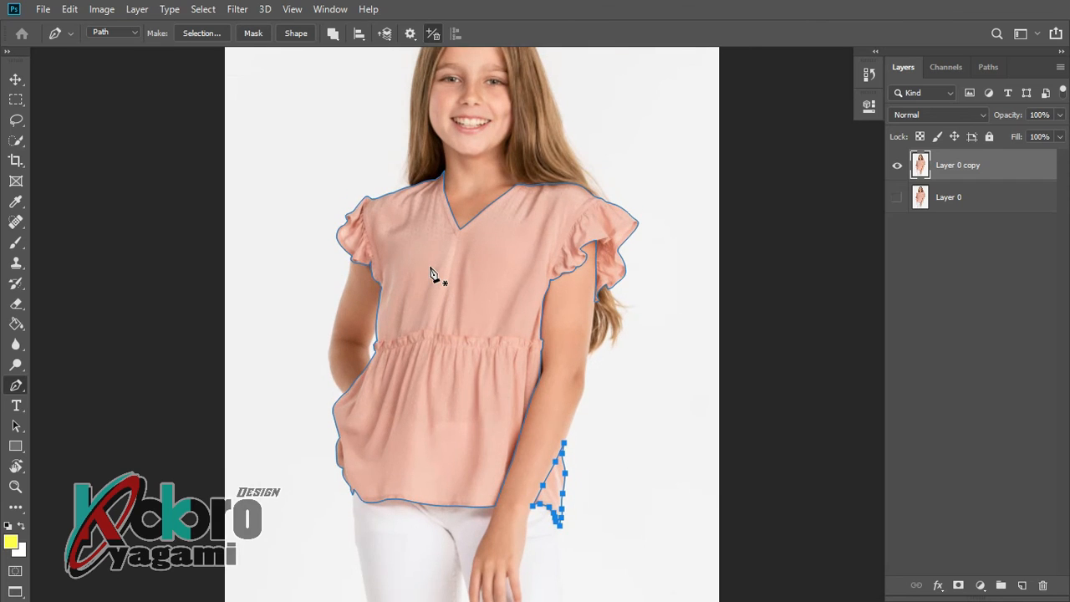
scroll(430, 268, "up", 1)
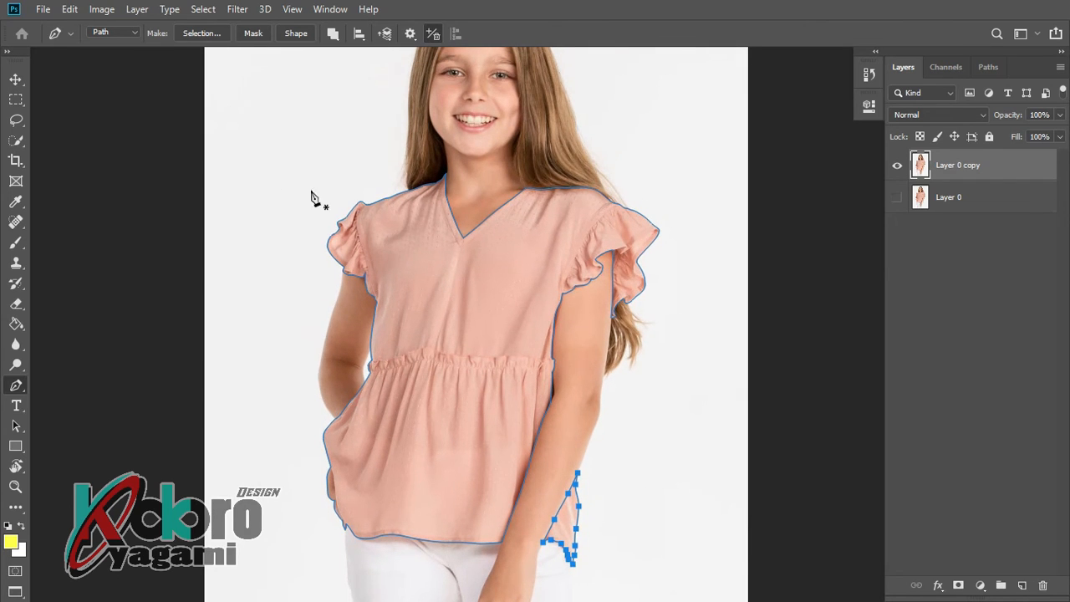
left_click(209, 33)
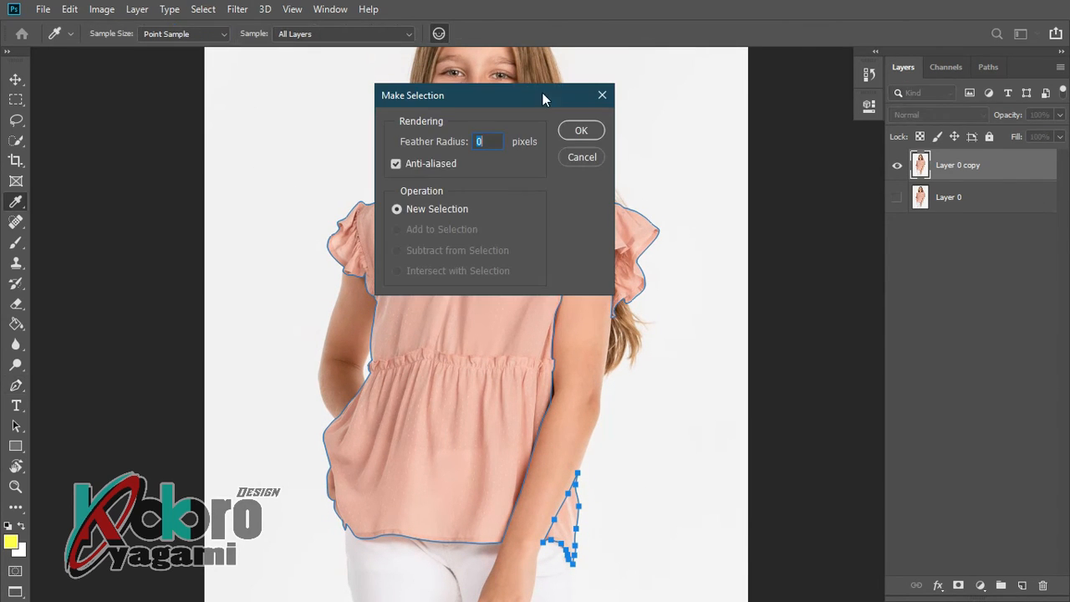
left_click(579, 131)
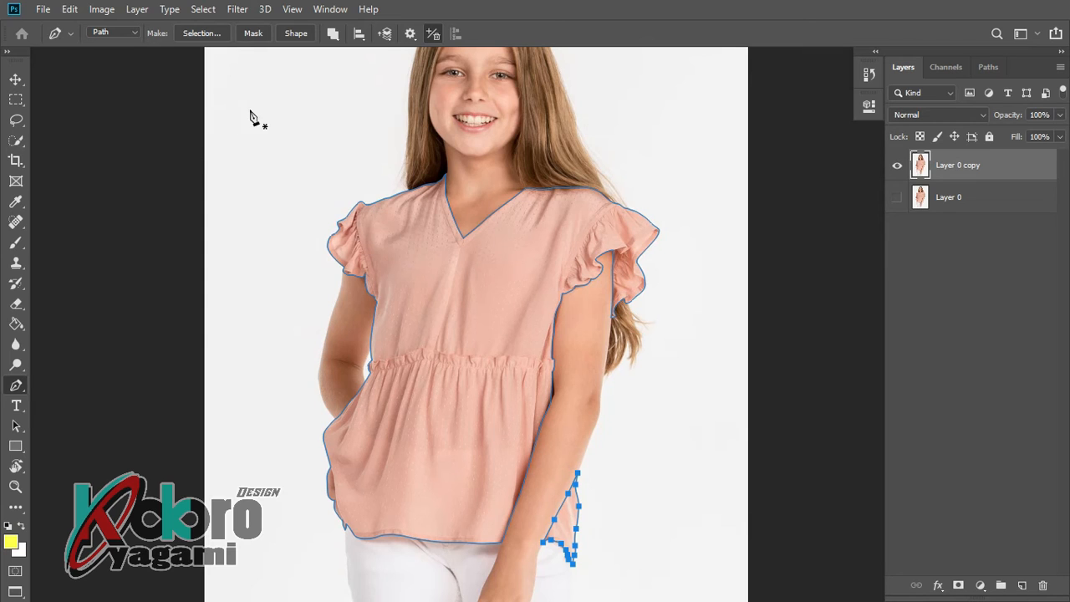
- Select both the main blouse and rear-piece subpaths and convert them into a new anti-aliased selection with 0-pixel feather
left_click(548, 408)
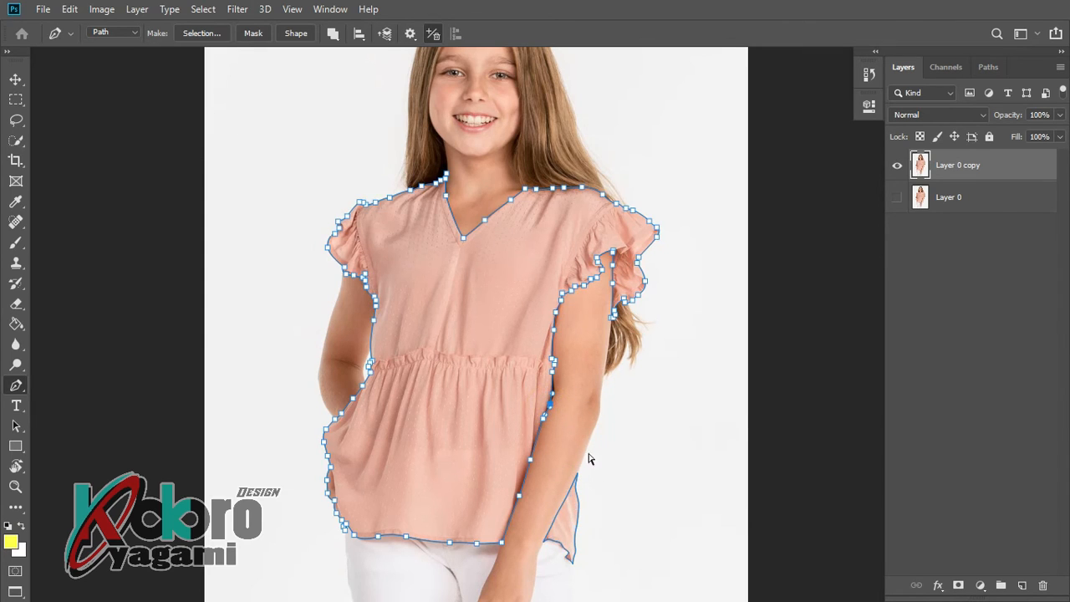
left_click(576, 523)
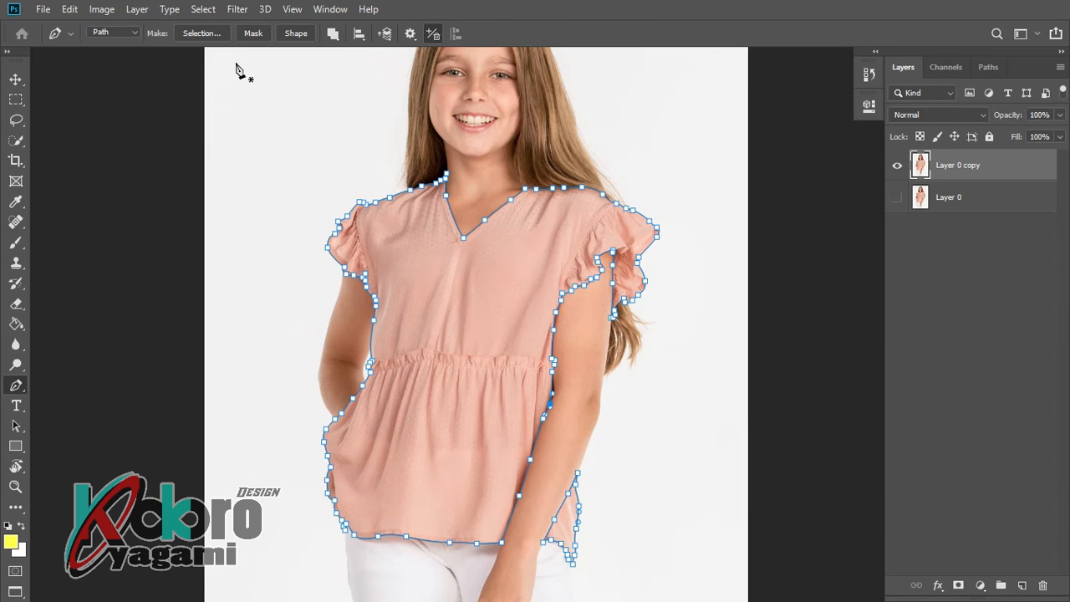
left_click(201, 33)
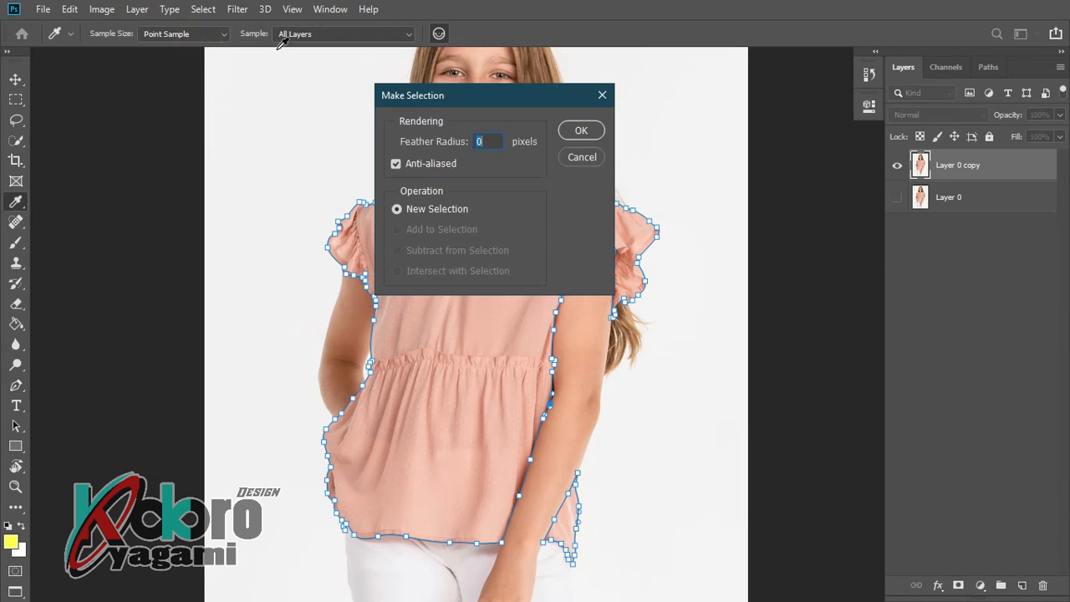
left_click(580, 131)
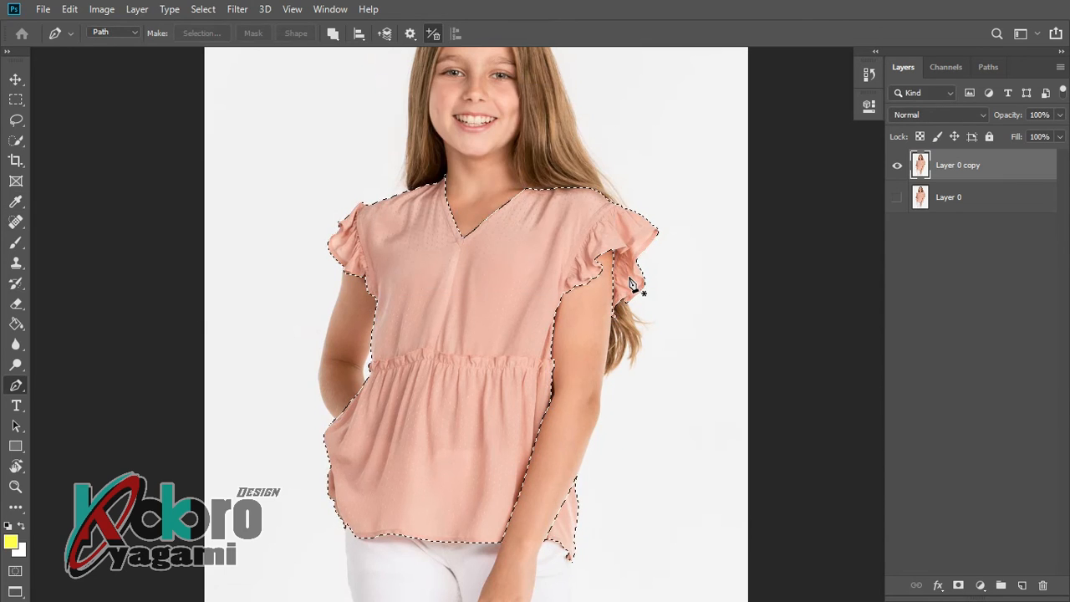
- Copy the selected blouse to its own layer with Layer Via Copy
scroll(635, 286, "down", 1)
scroll(615, 287, "up", 1)
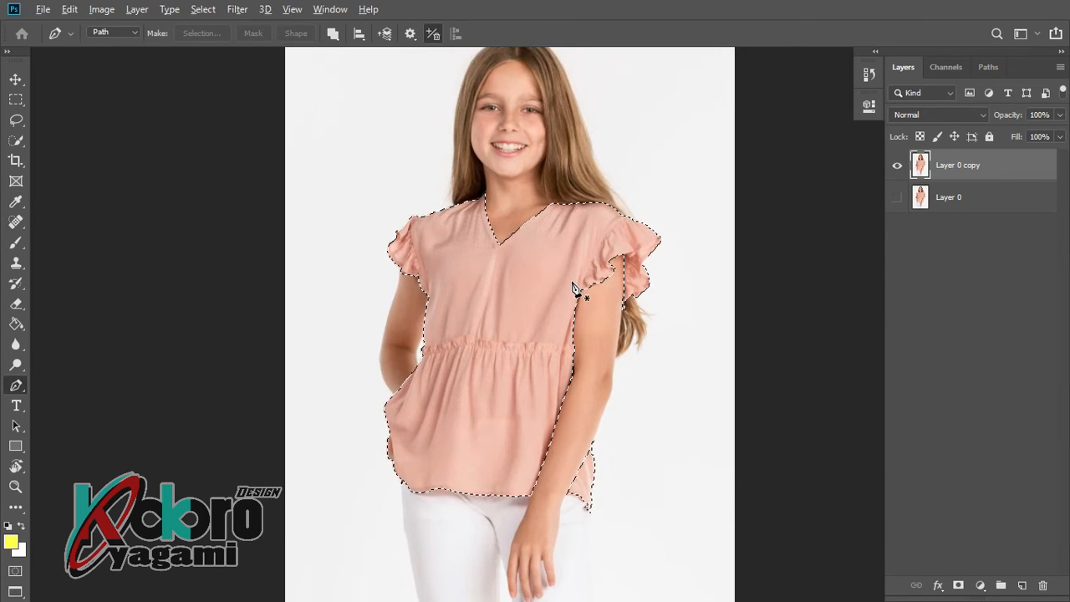
scroll(577, 288, "up", 1)
scroll(577, 285, "up", 1)
scroll(468, 275, "down", 2)
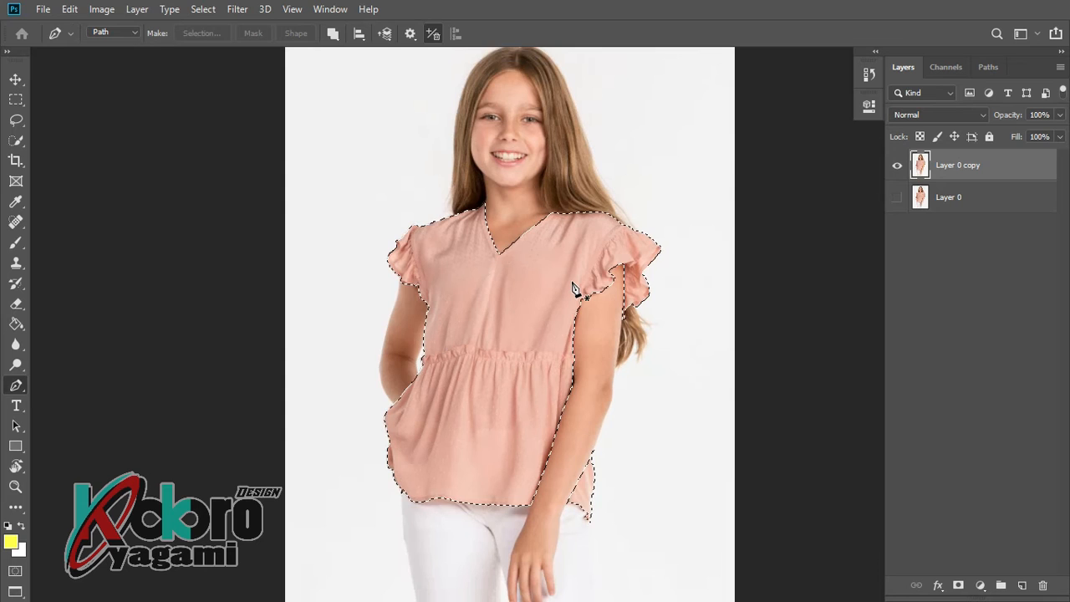
left_click(16, 99)
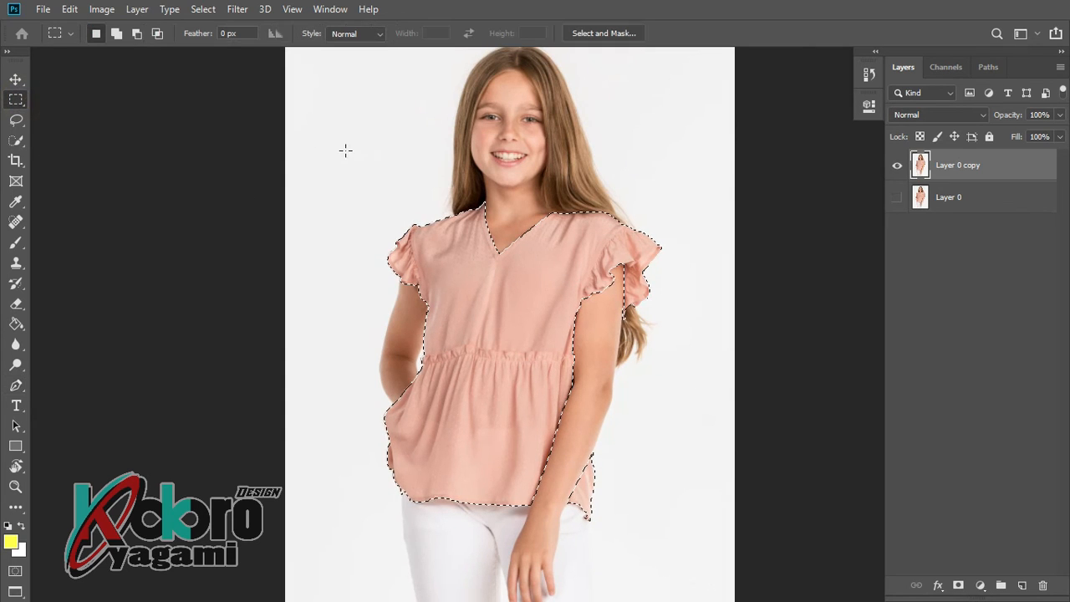
right_click(462, 266)
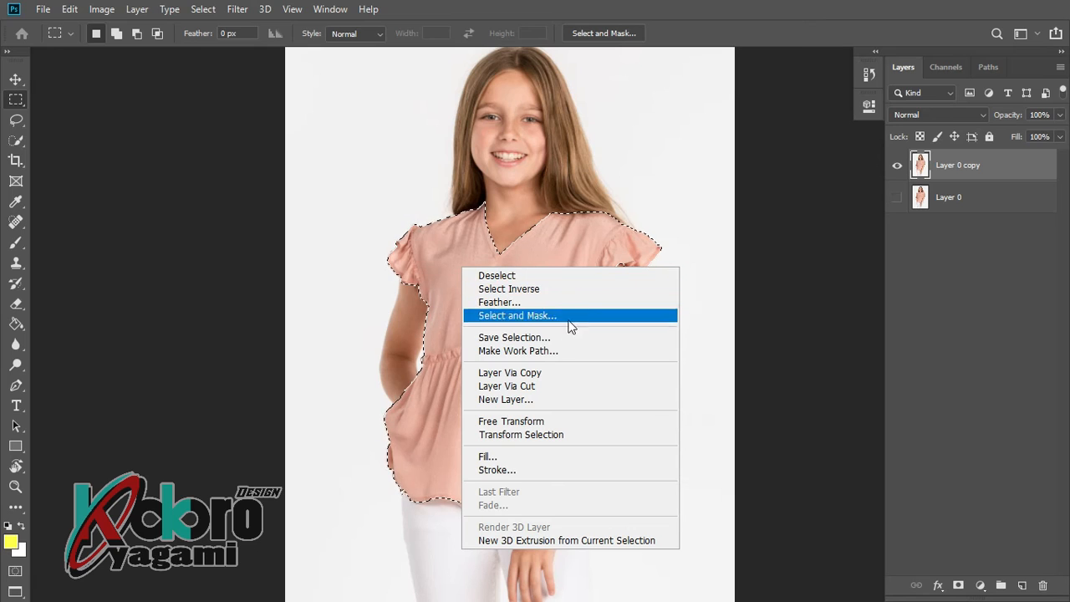
left_click(567, 378)
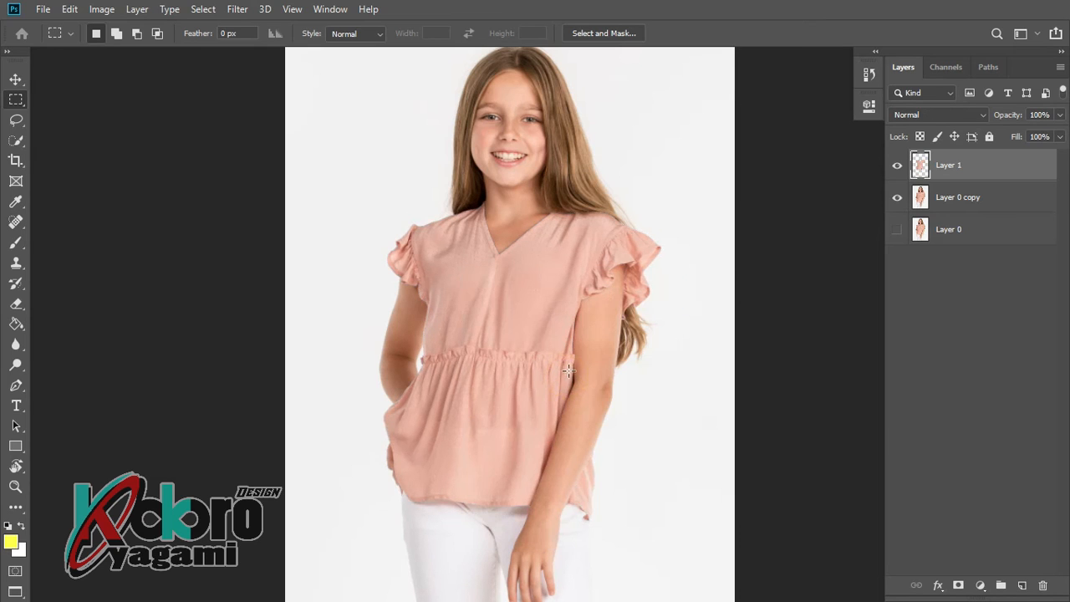
- Hide Layer 0 copy to inspect the blouse cutout on its own, and show the photo again
left_click(897, 197)
scroll(699, 299, "down", 1)
scroll(656, 301, "down", 1)
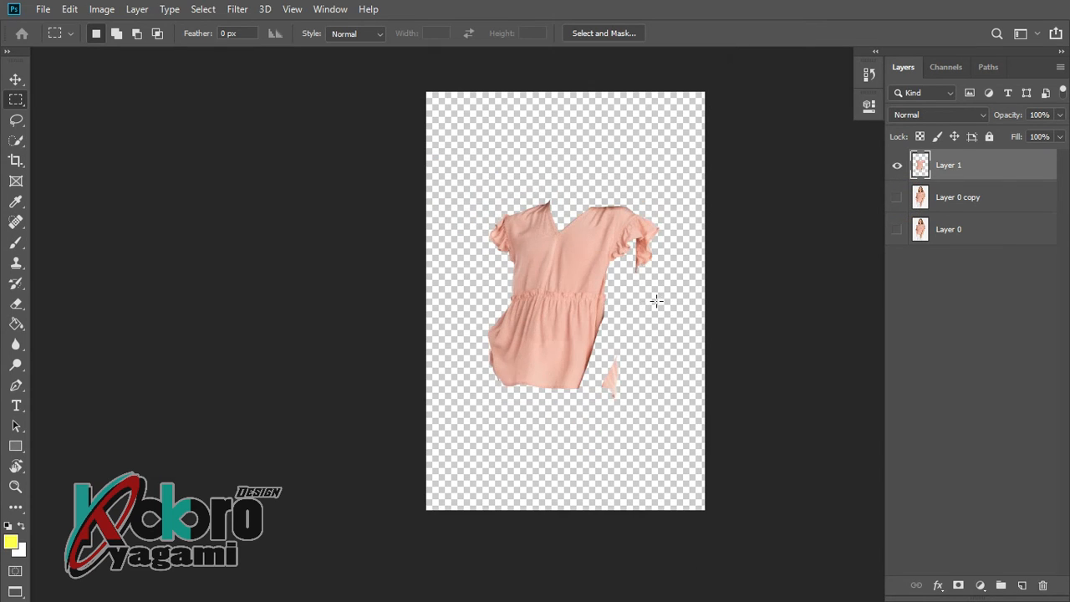
scroll(612, 298, "up", 1)
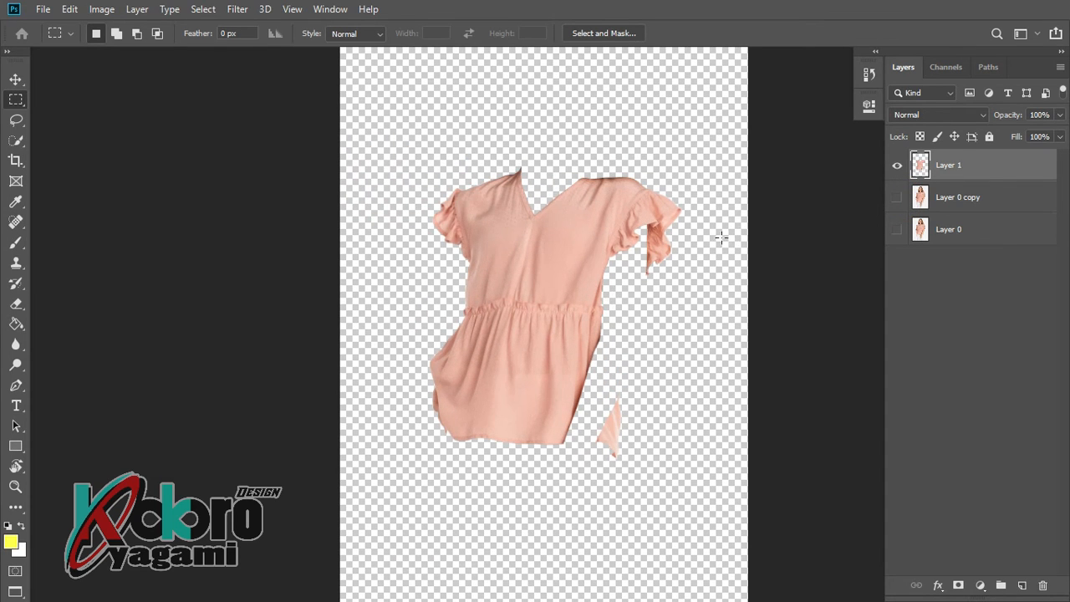
left_click(897, 205)
scroll(595, 293, "down", 1)
scroll(595, 293, "up", 1)
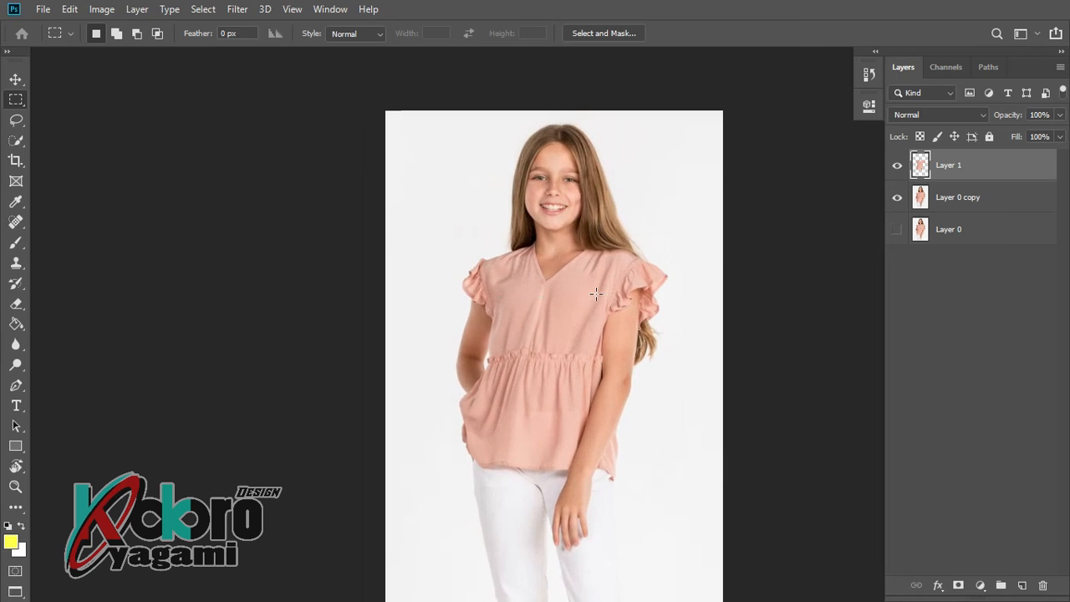
scroll(836, 205, "down", 1)
- Duplicate the blouse cutout layer and hide the original Layer 1
left_click_drag(950, 175, 1021, 585)
left_click(950, 198)
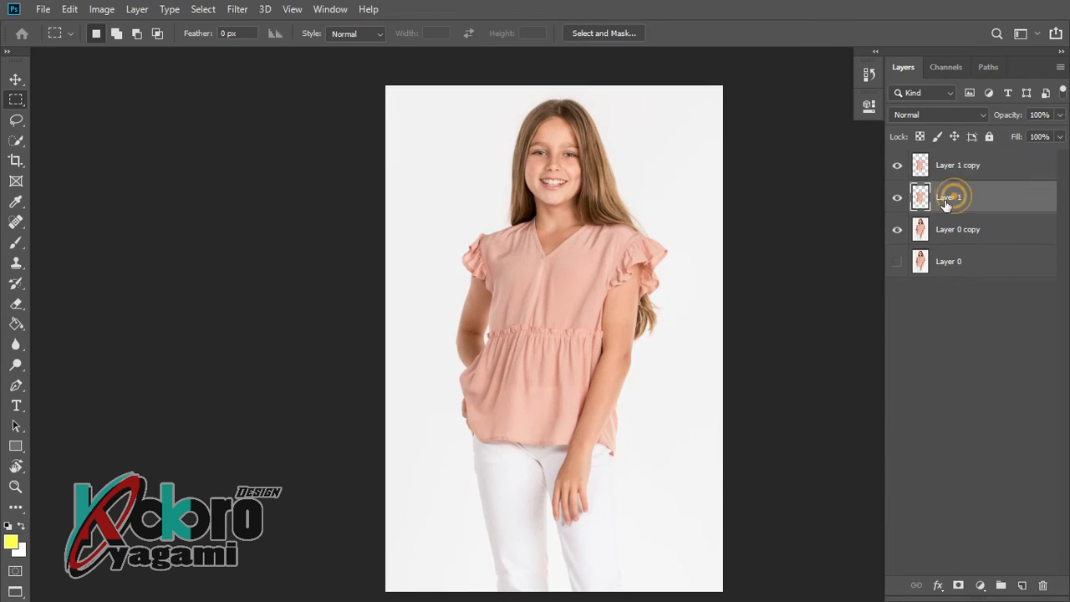
left_click(897, 197)
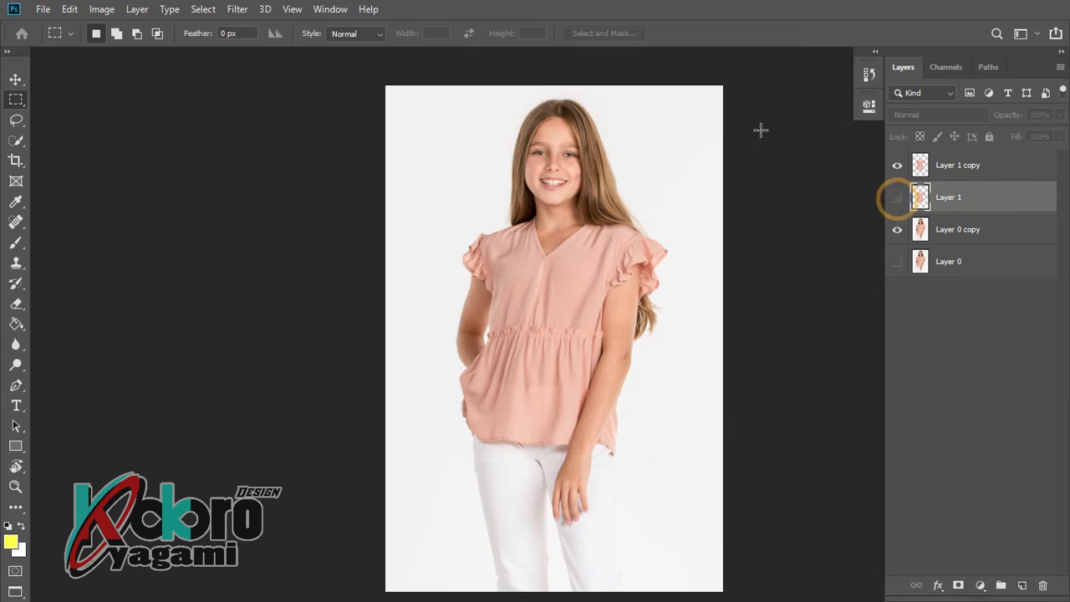
- Recolour the blouse on Layer 1 copy to turquoise using Hue/Saturation with Hue set to +167
left_click(930, 170)
left_click(111, 10)
mouse_move(200, 51)
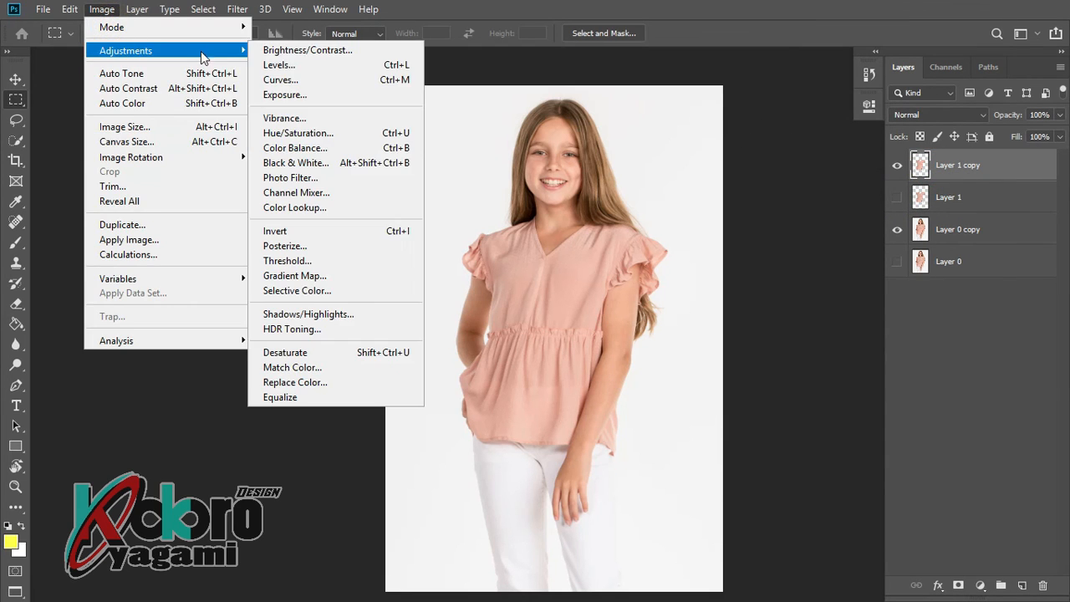
left_click(353, 134)
left_click_drag(787, 85, 164, 82)
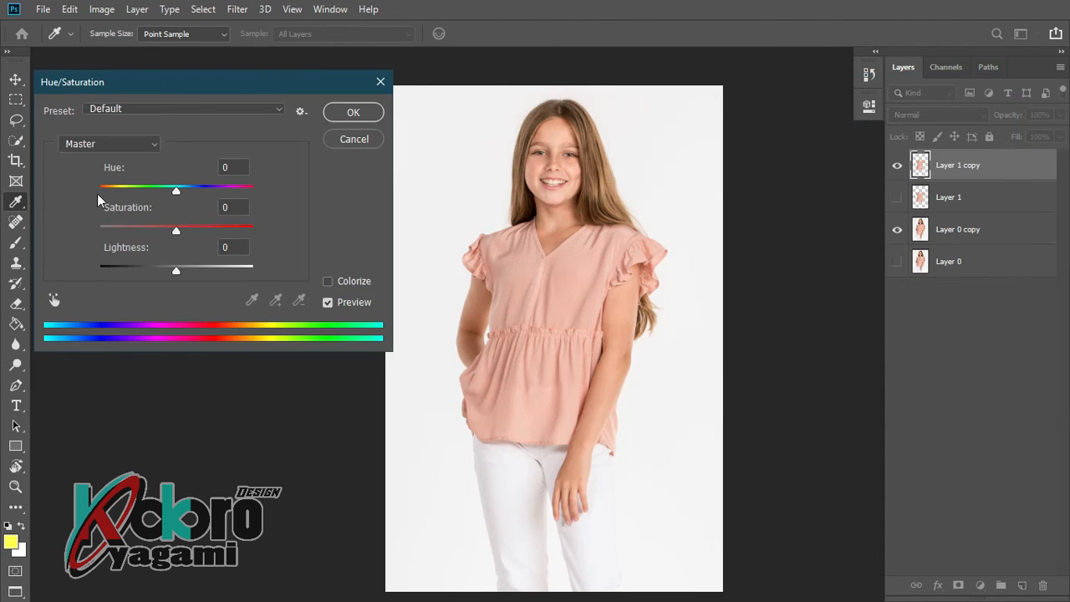
left_click_drag(176, 191, 250, 182)
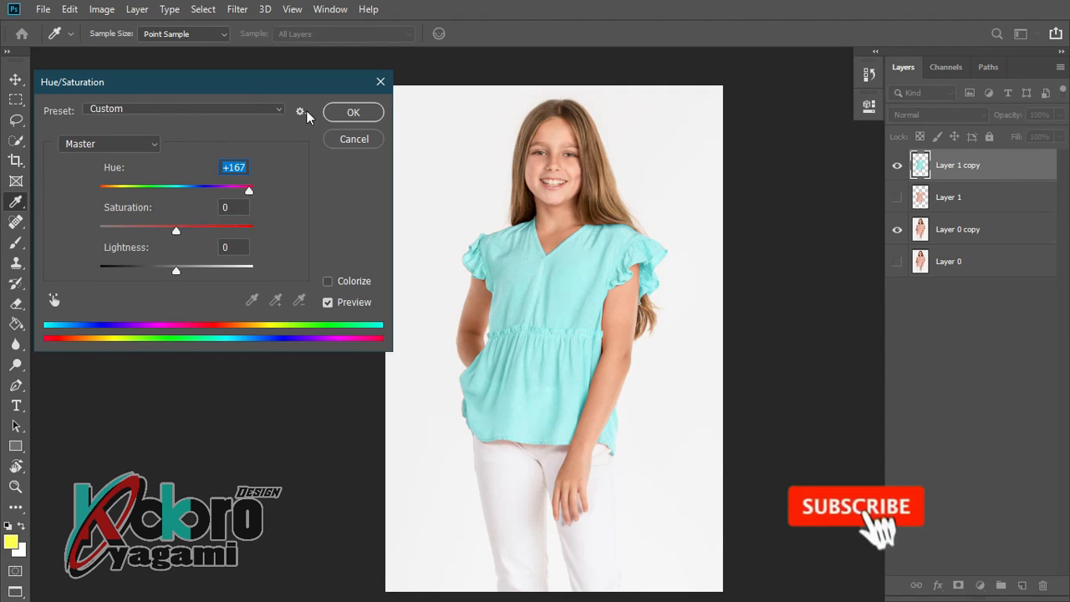
left_click(351, 112)
scroll(465, 230, "down", 3)
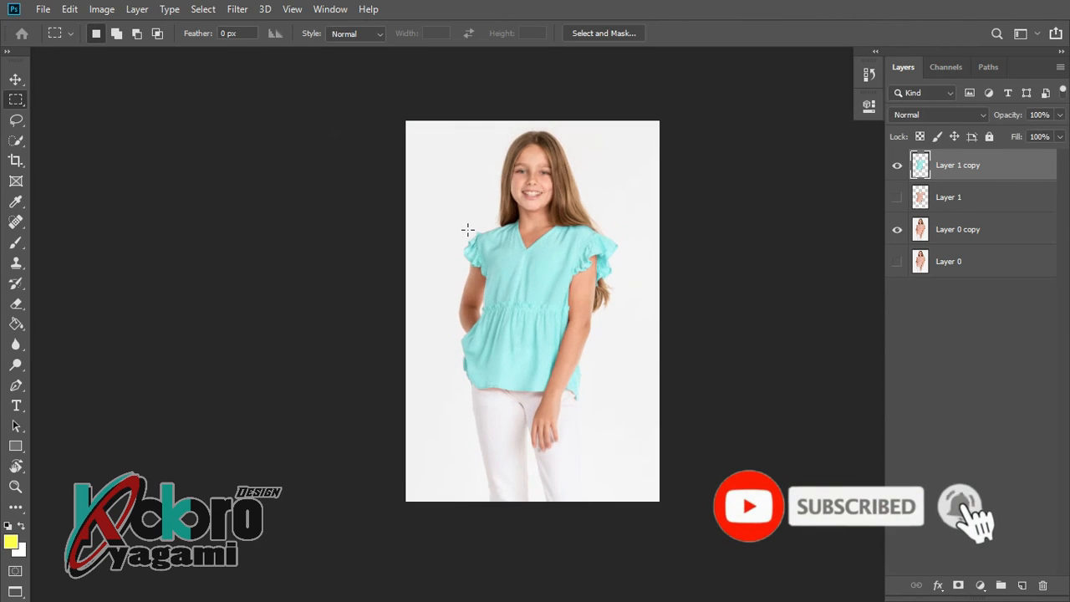
- Inspect the recoloured blouse up close, checking its neckline, sleeve and hem edges against the photo
scroll(526, 228, "up", 3)
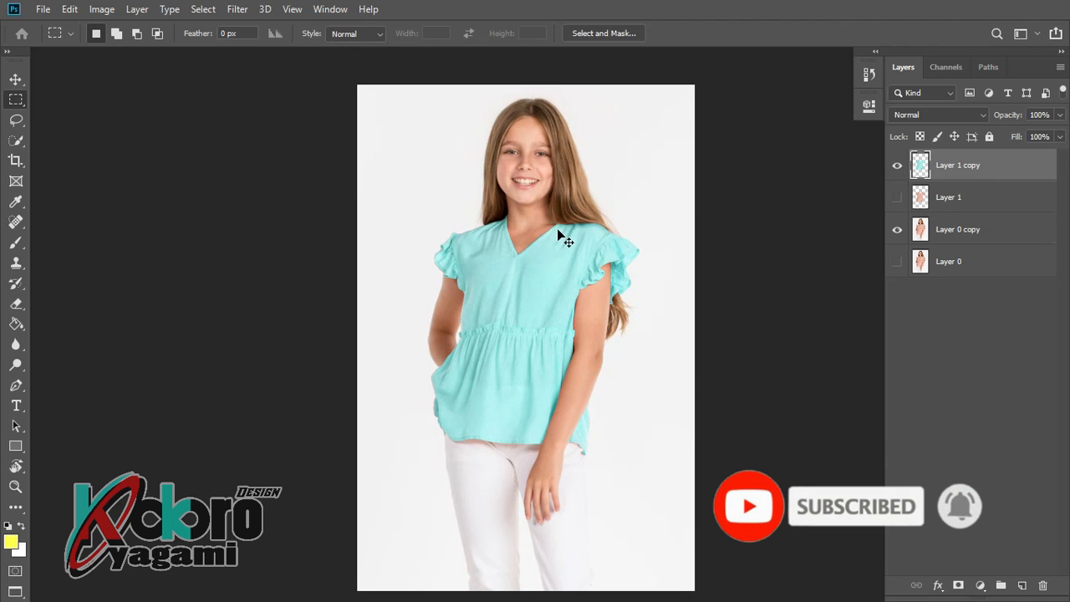
scroll(557, 228, "right", 2)
scroll(558, 229, "up", 3)
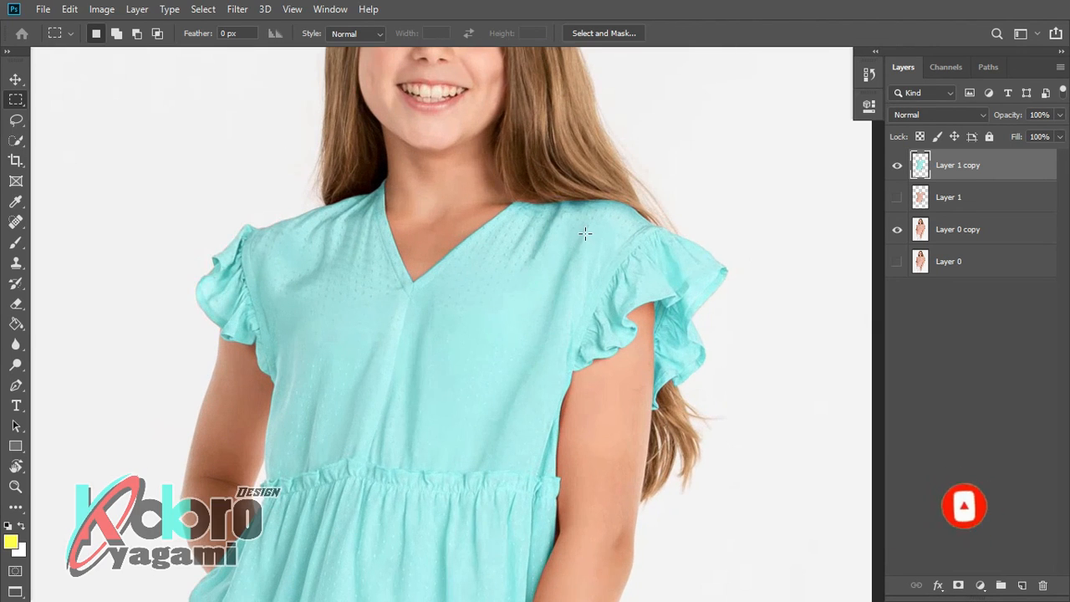
scroll(481, 310, "up", 2)
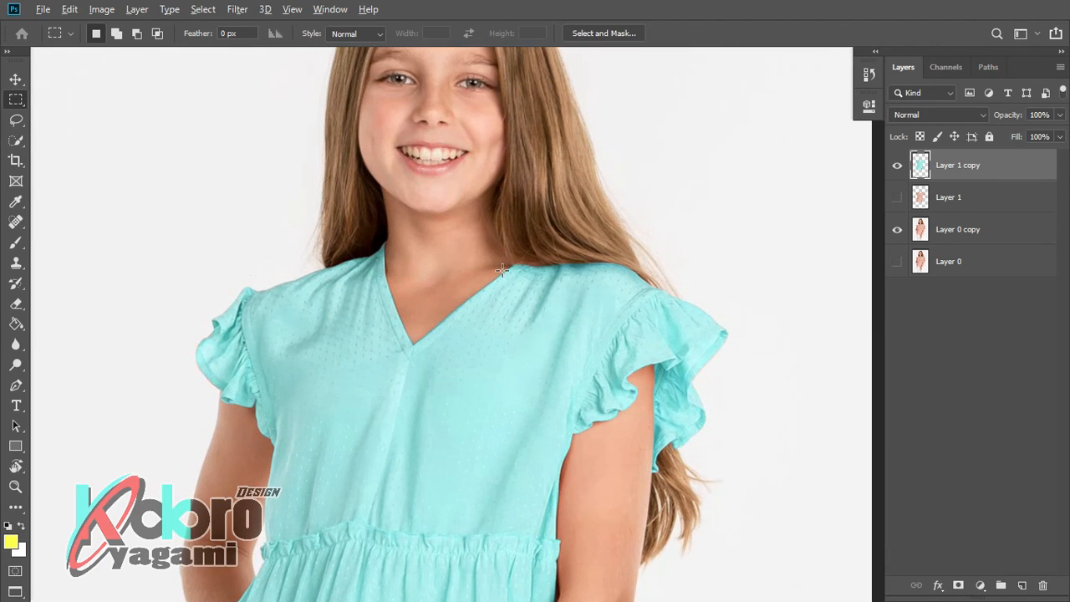
scroll(501, 269, "down", 4)
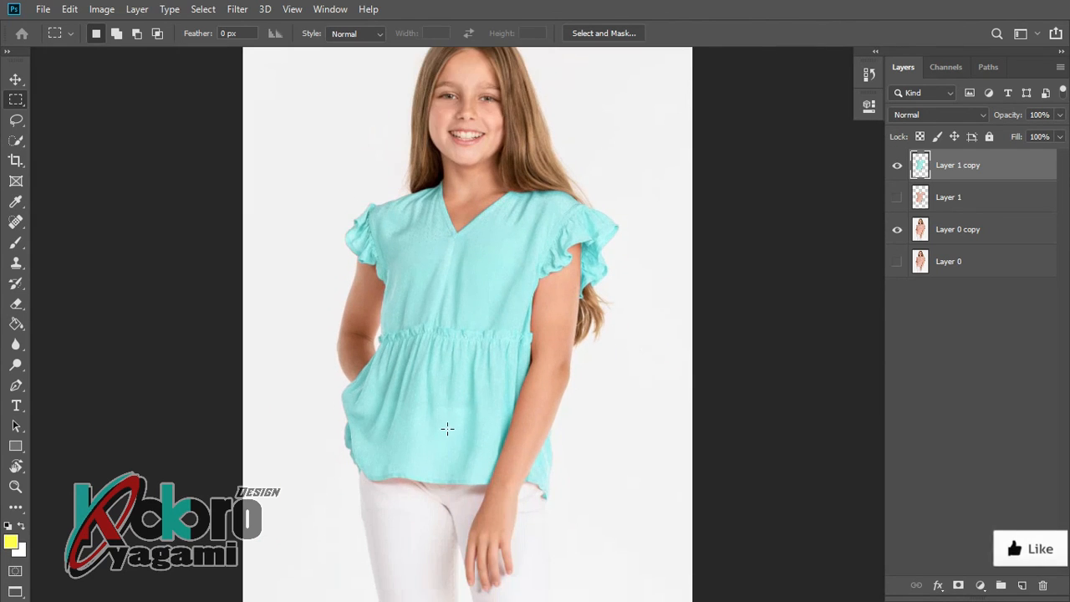
scroll(447, 429, "up", 3)
scroll(430, 410, "down", 4)
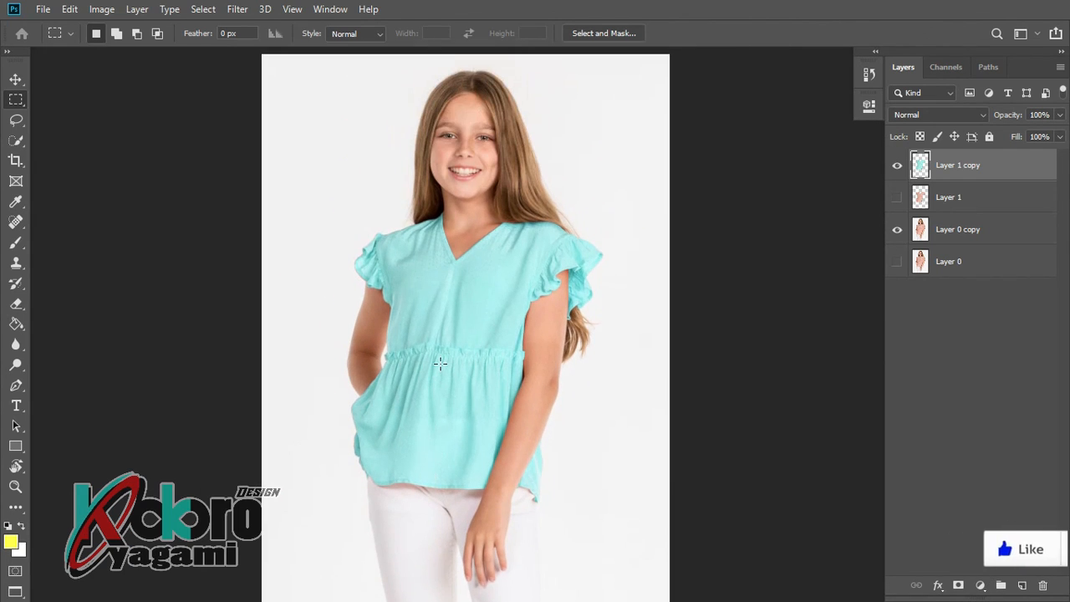
scroll(438, 372, "down", 1)
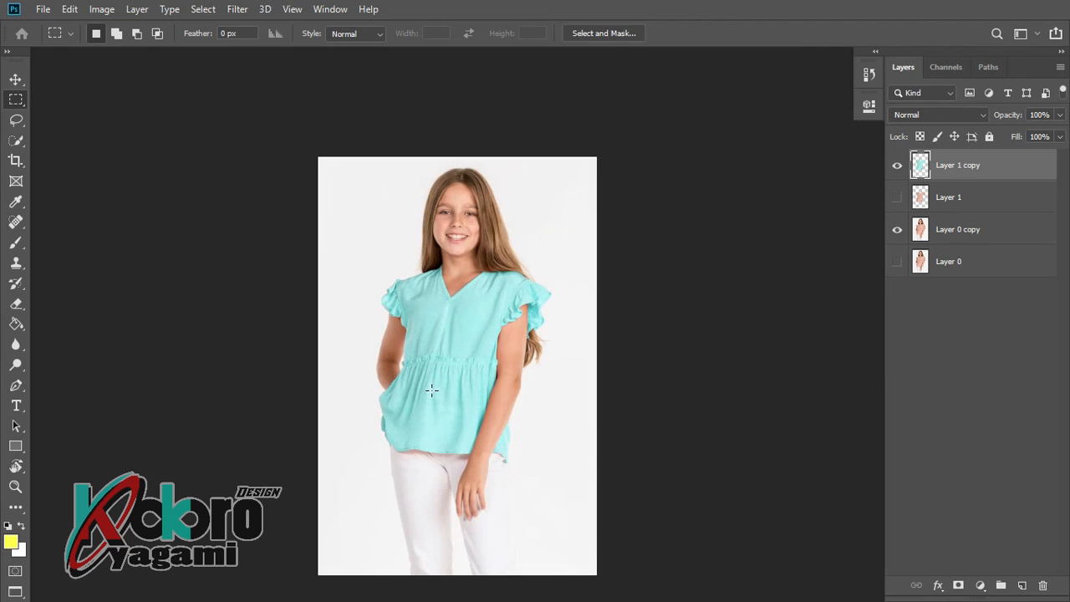